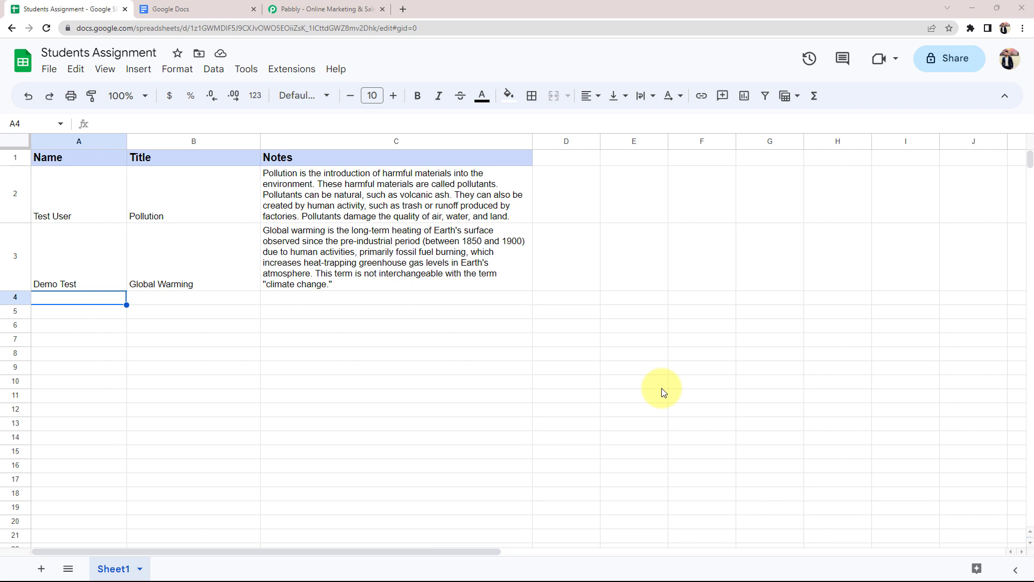
Step: Examine the Name, Title and Notes columns of the Students Assignment spreadsheet and the recent documents list in Google Docs
left_click(215, 9)
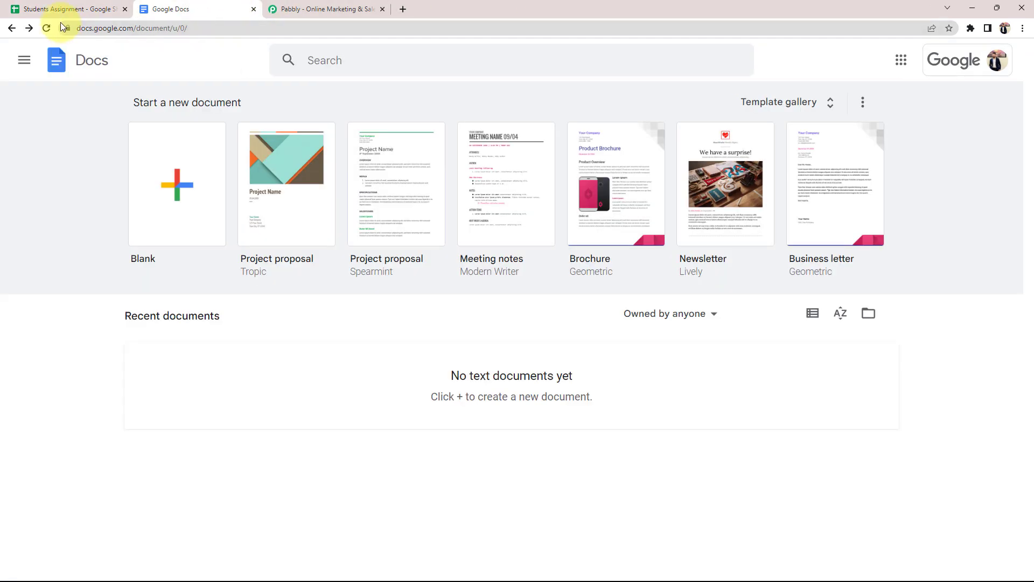
left_click(59, 11)
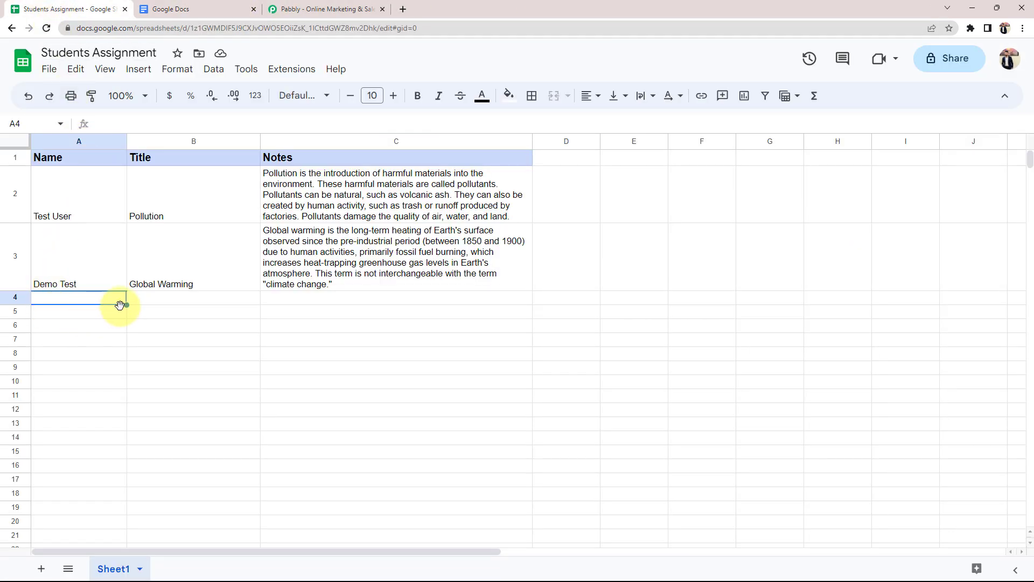
left_click(312, 300)
left_click(219, 326)
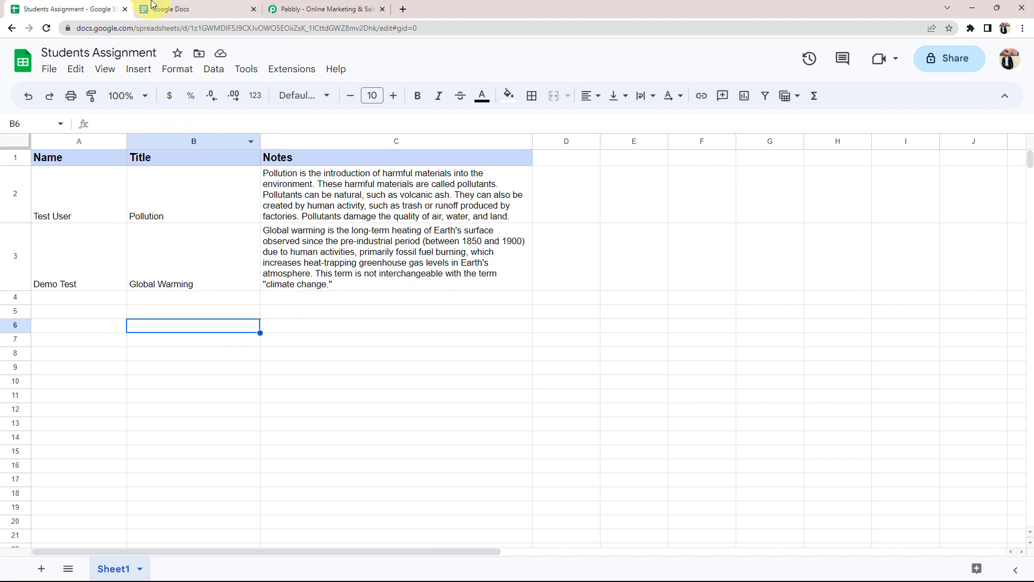
left_click(153, 5)
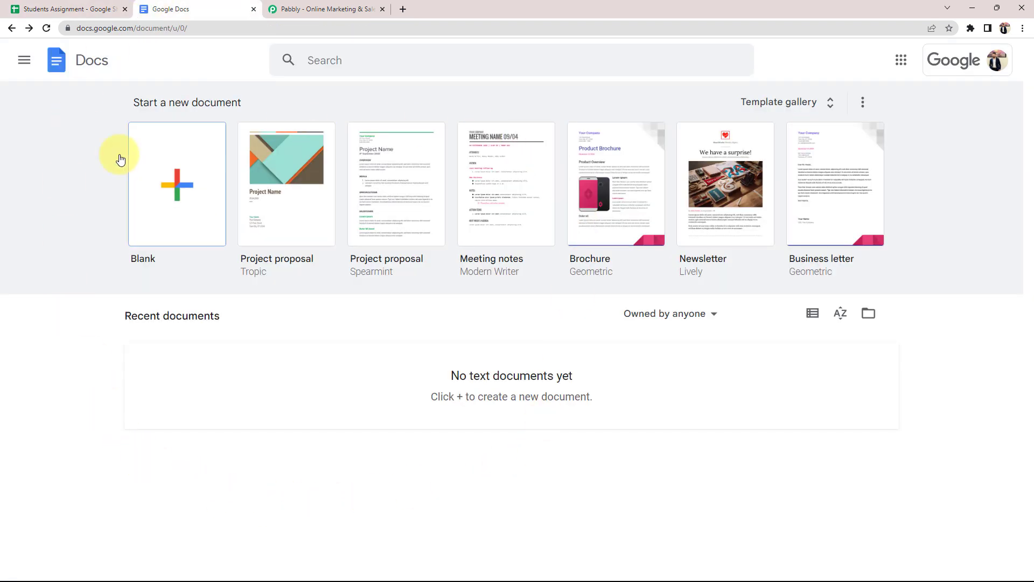
left_click(82, 9)
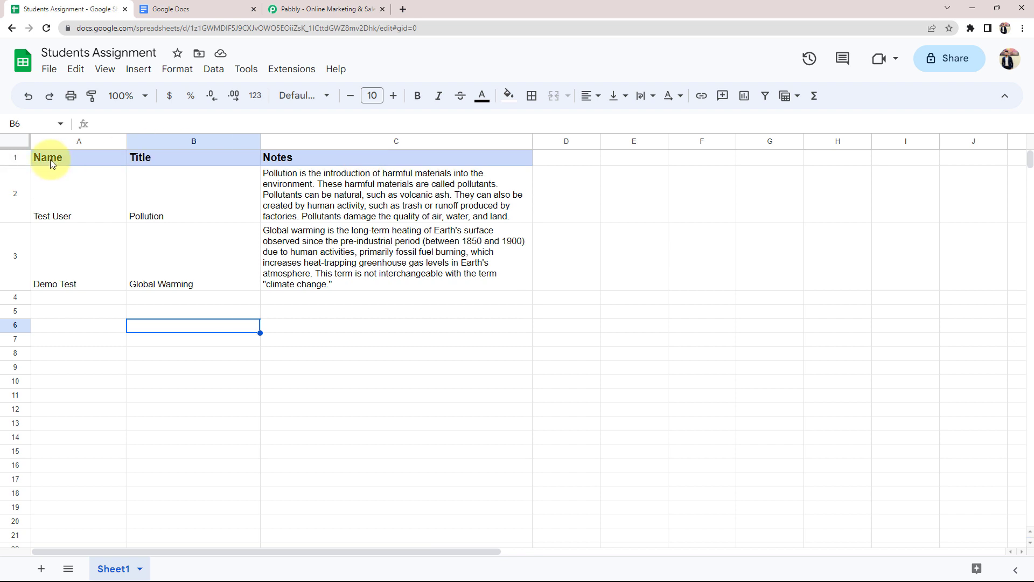
left_click(296, 328)
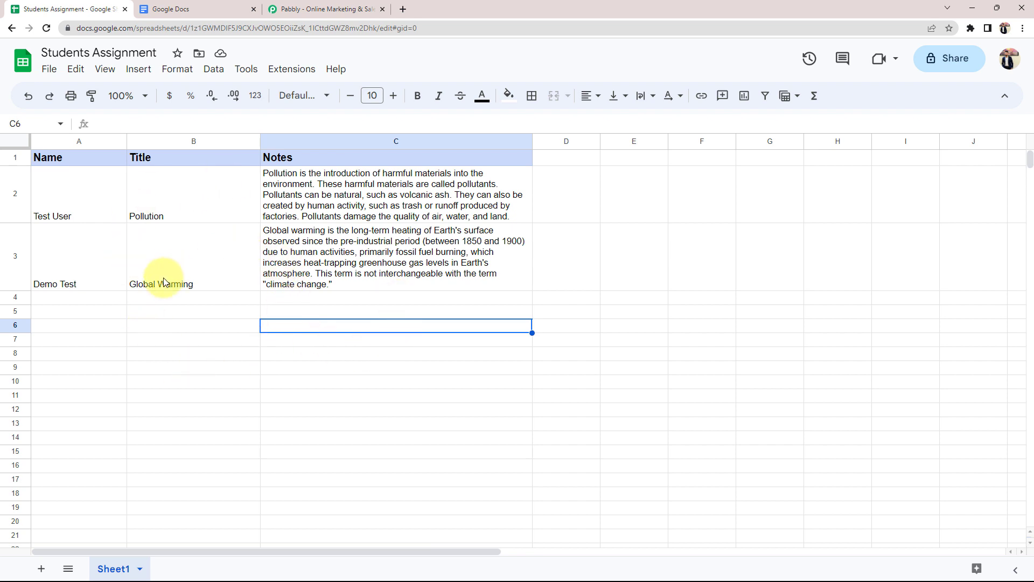
double_click(56, 301)
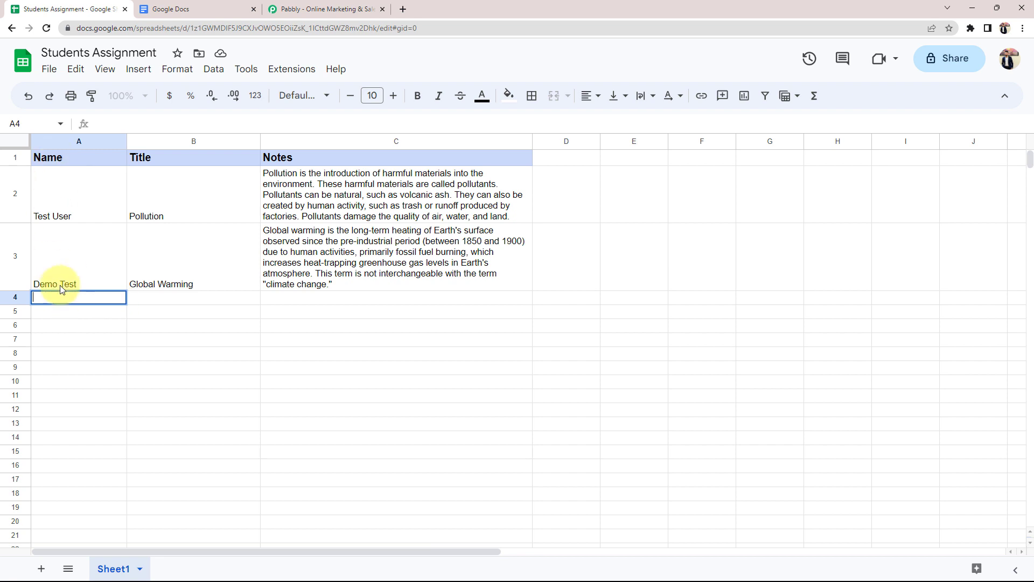
left_click(143, 330)
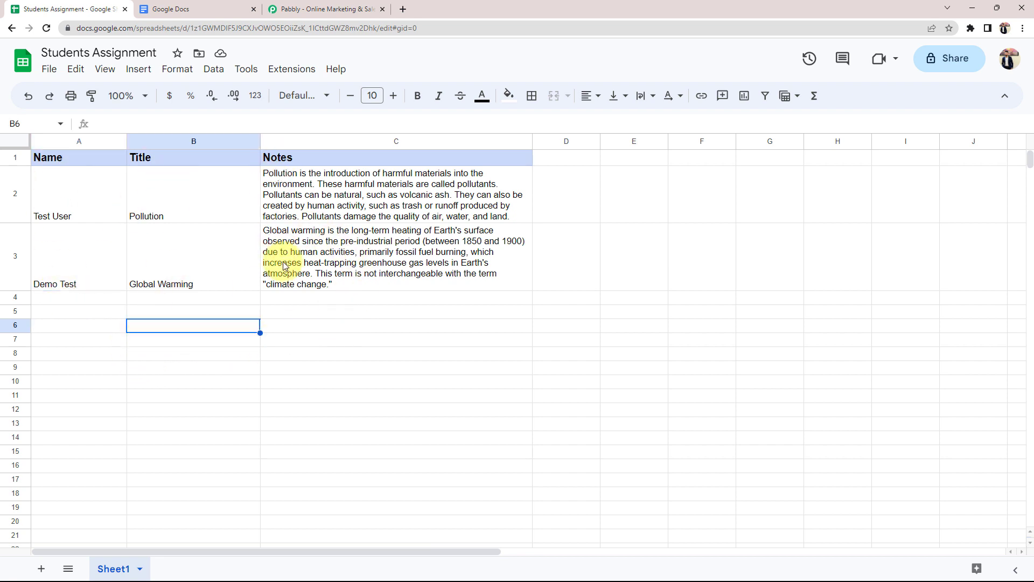
left_click(178, 9)
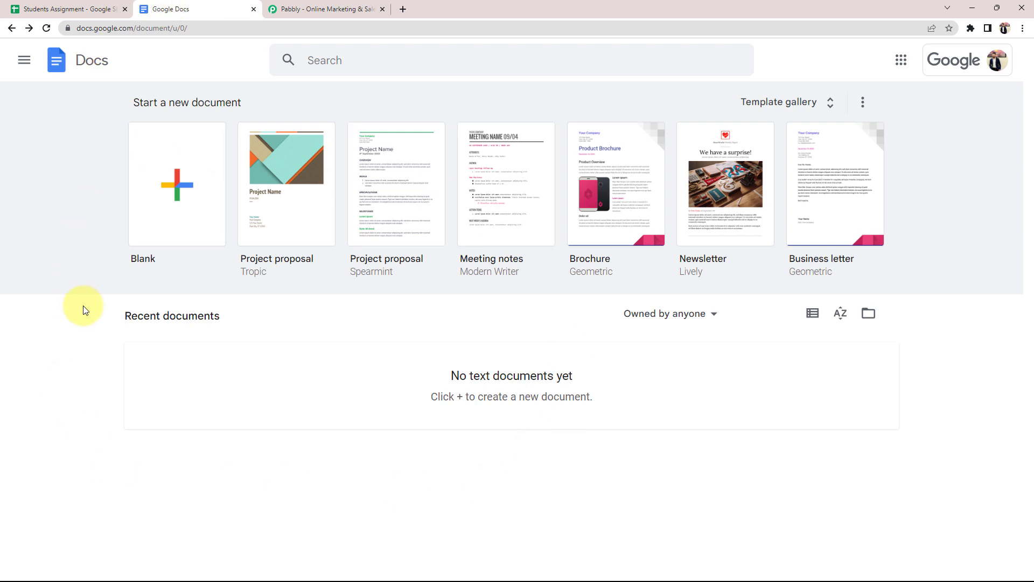
left_click(74, 5)
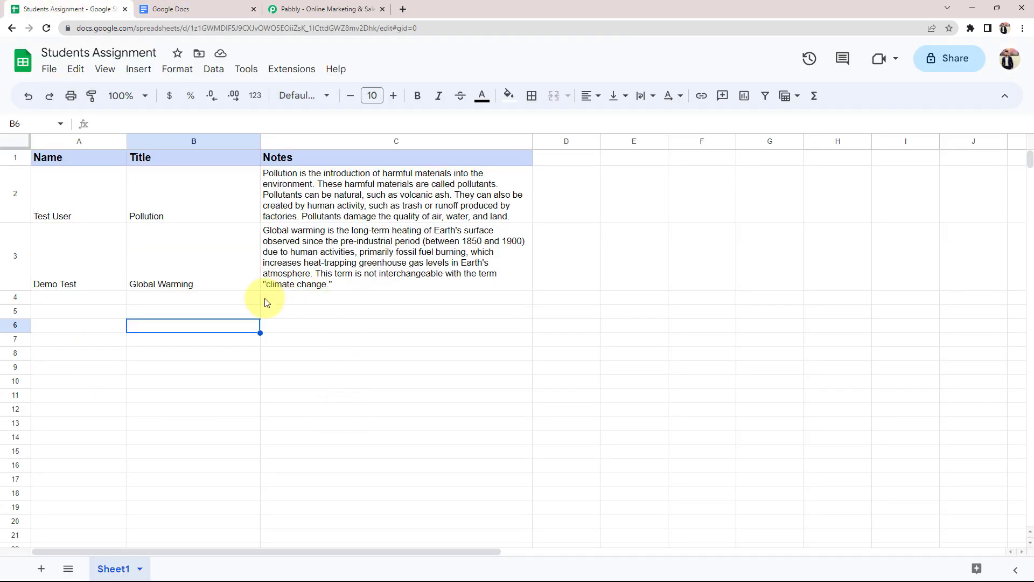
Step: Switch to the Pabbly website and open Pabbly Connect from the account's apps
left_click(331, 9)
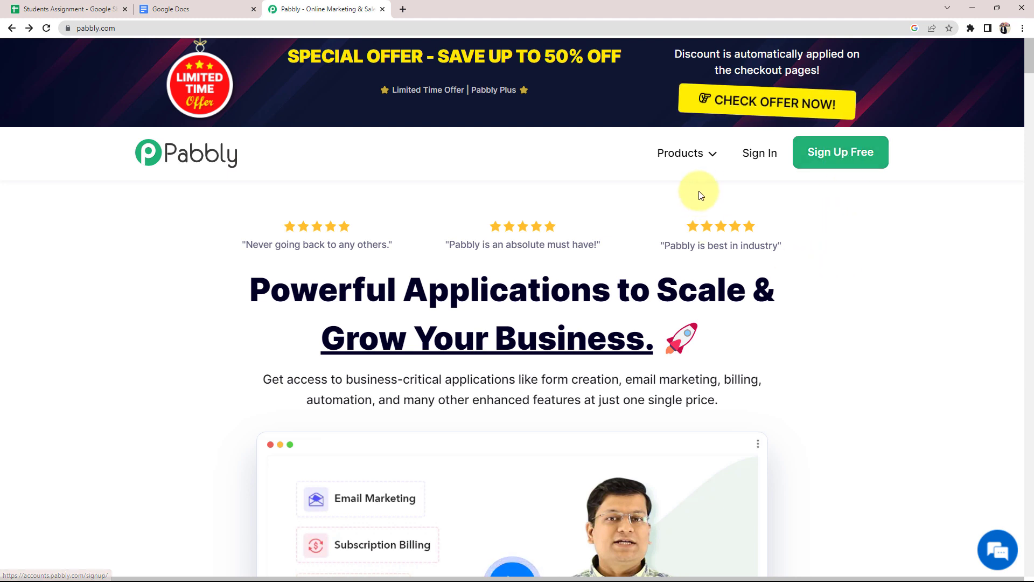
left_click(154, 172)
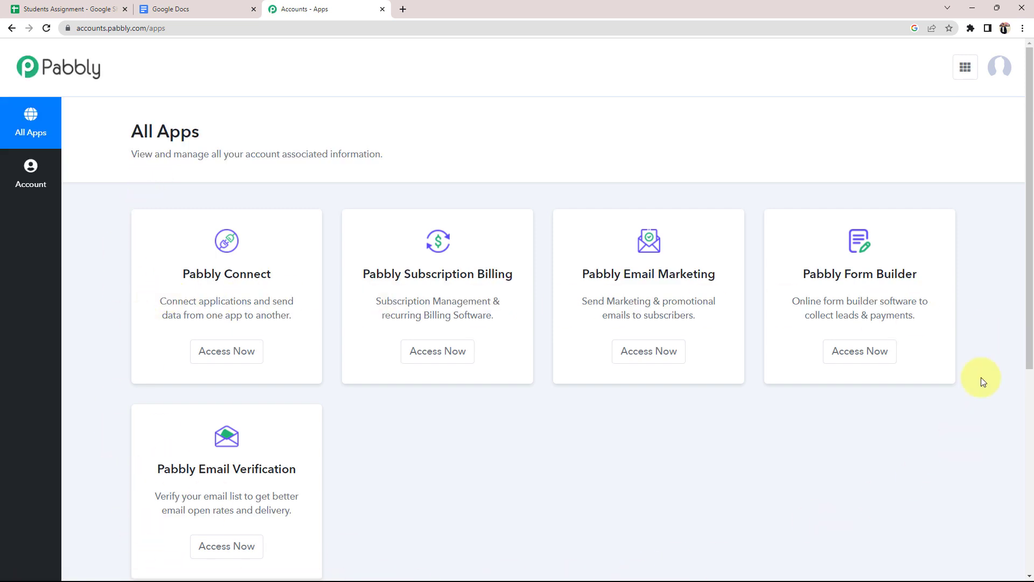
left_click_drag(177, 273, 288, 272)
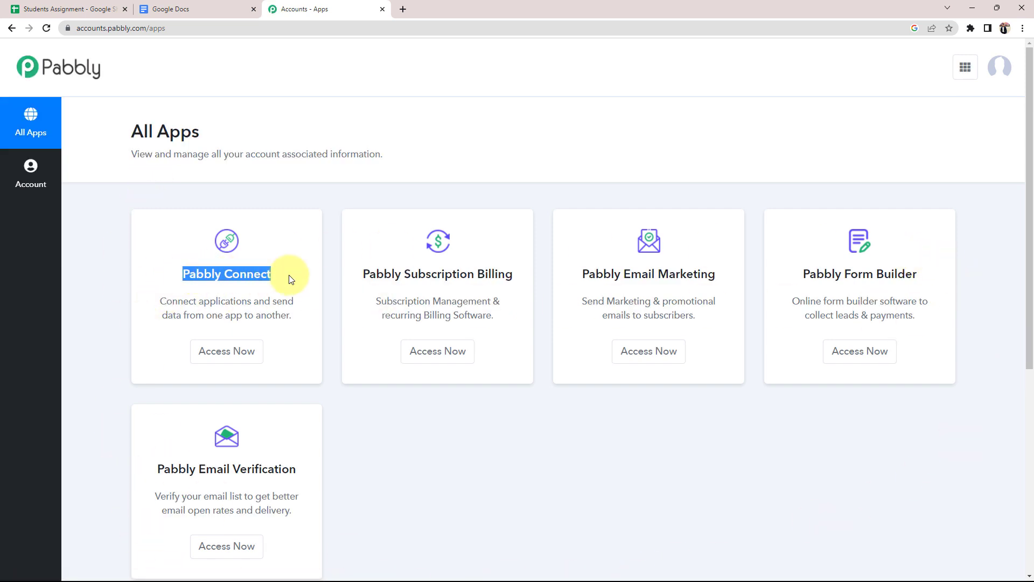
left_click(105, 243)
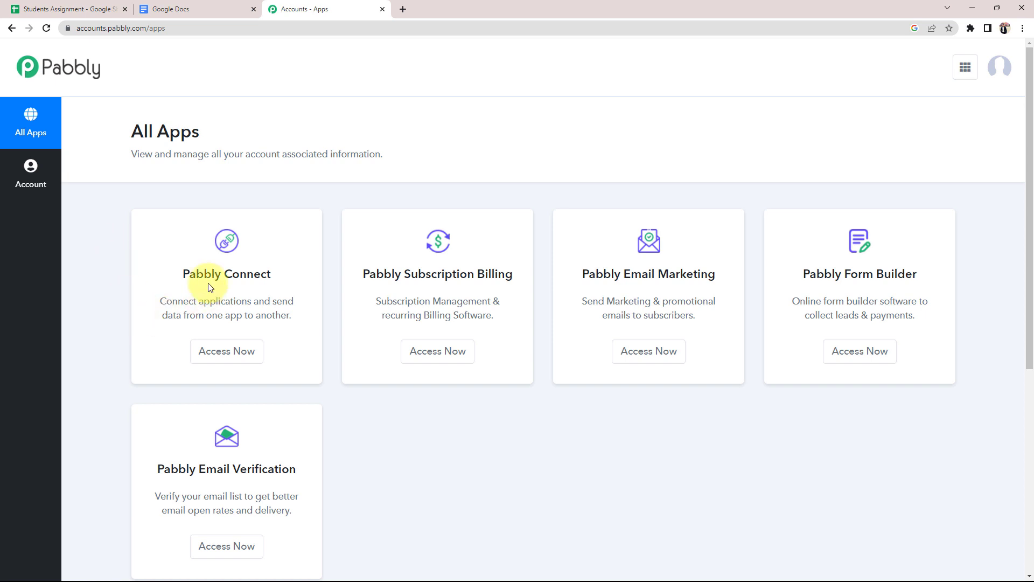
left_click(213, 354)
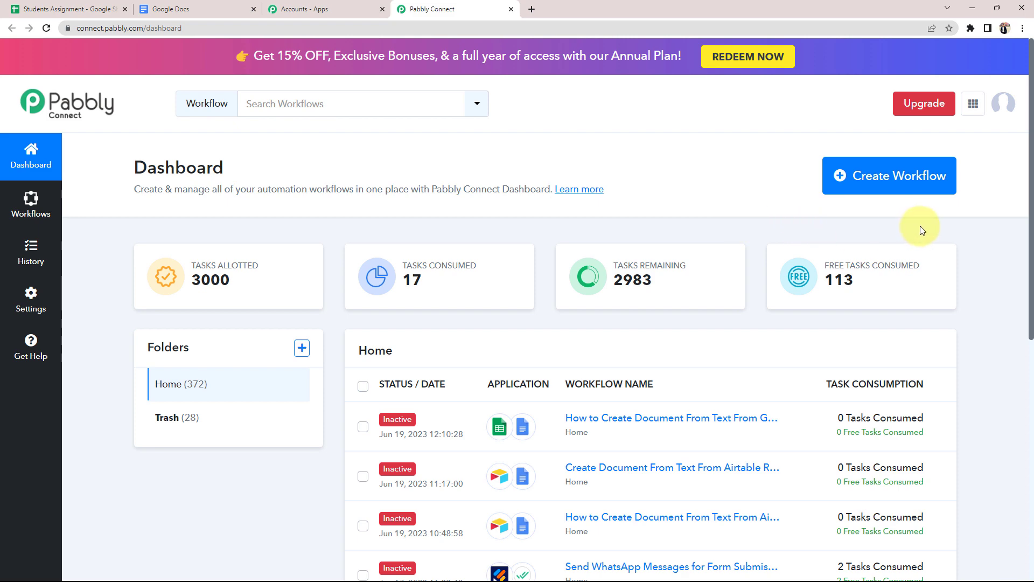
Step: Create a workflow named "Create Google Documents from Text in Google Sheets" and collapse its trigger section
left_click(880, 186)
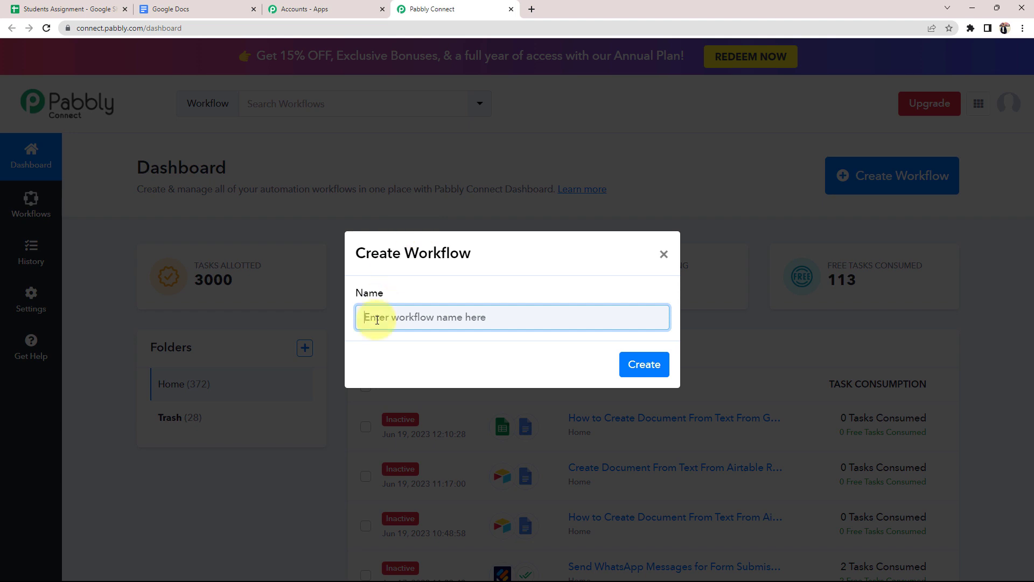
type("Create Google Documents from Text in Google Sheets")
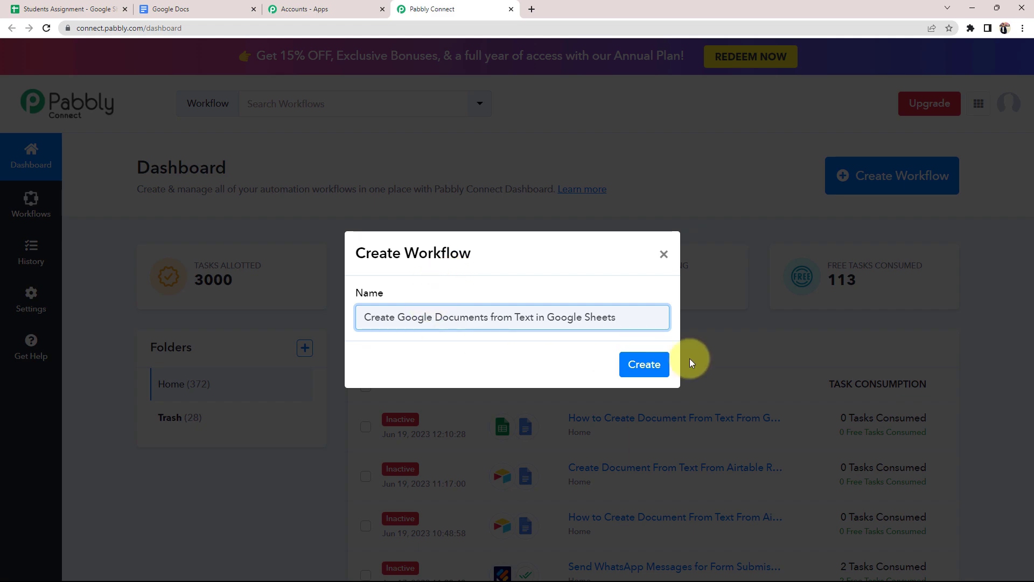
left_click(646, 363)
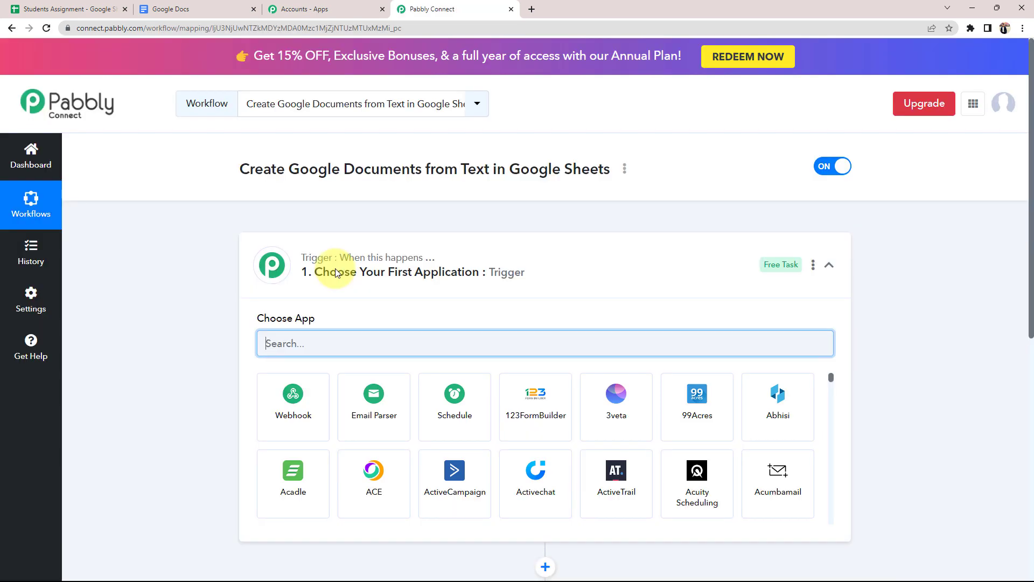
left_click(355, 245)
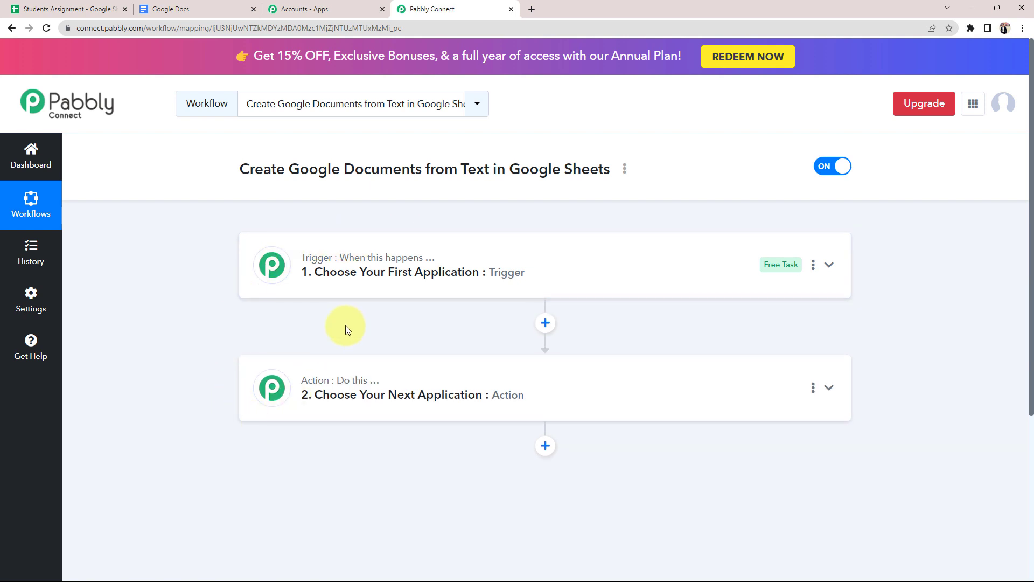
mouse_move(320, 266)
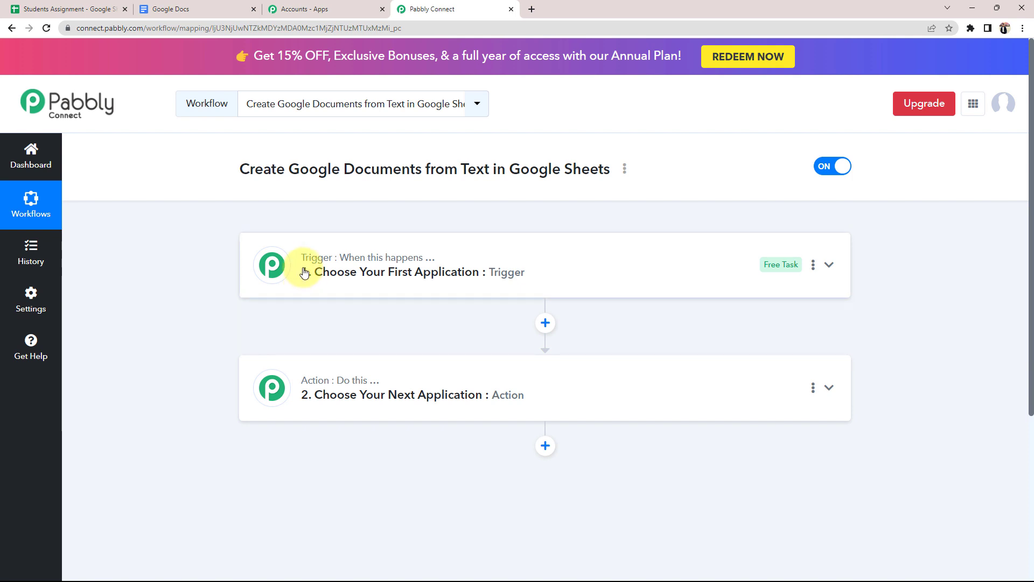
mouse_move(370, 263)
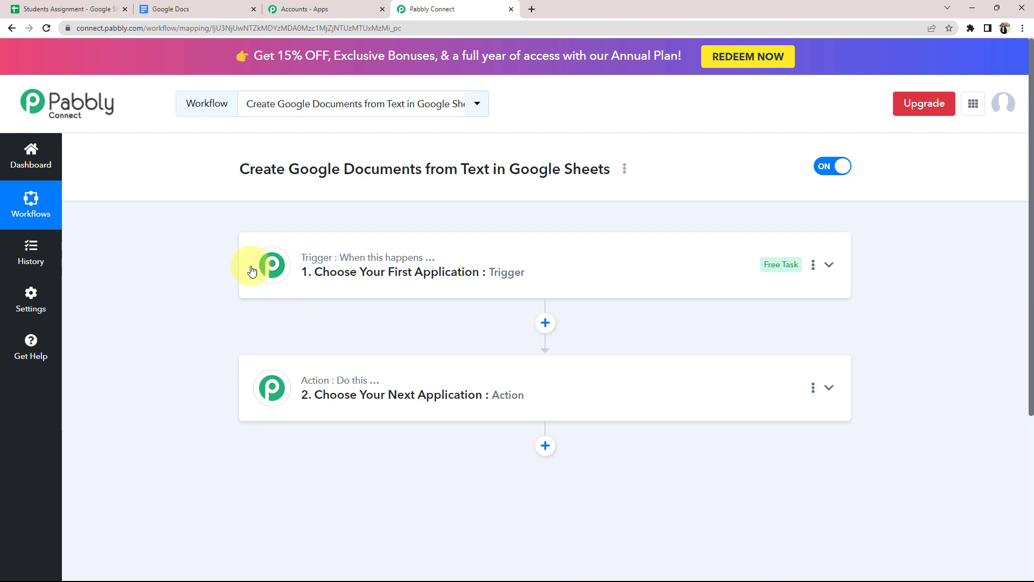
left_click(91, 8)
left_click(71, 300)
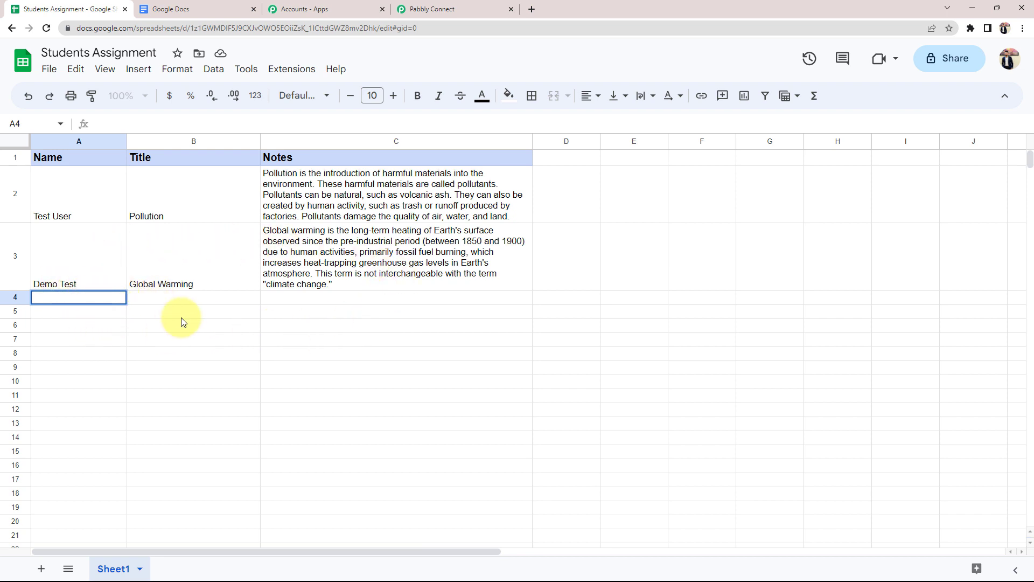
left_click(176, 299)
left_click(168, 8)
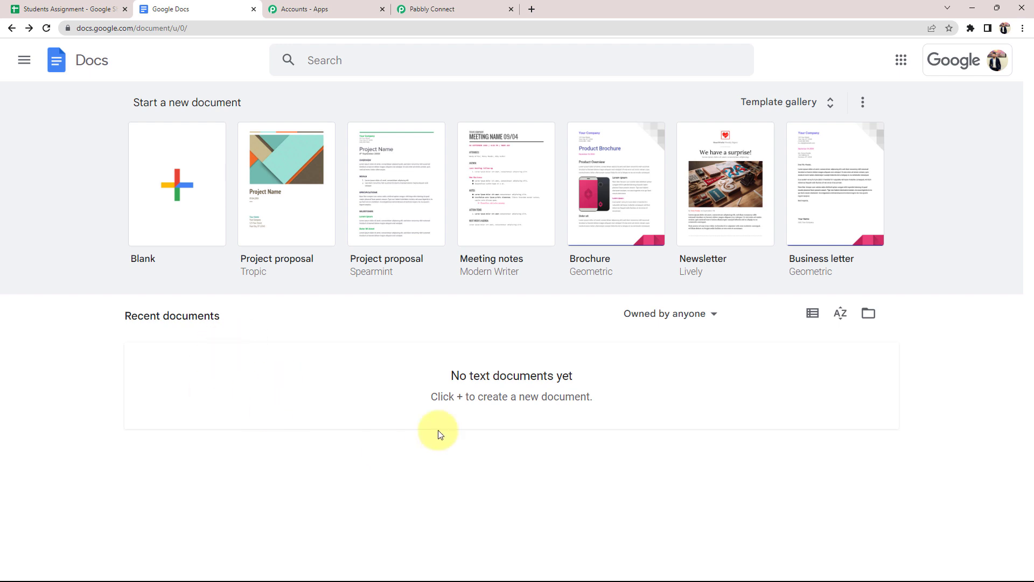
Step: Set the workflow's trigger in Pabbly Connect to Google Sheets with the New or Updated Spreadsheet Row event
left_click(431, 5)
left_click(254, 293)
left_click(295, 343)
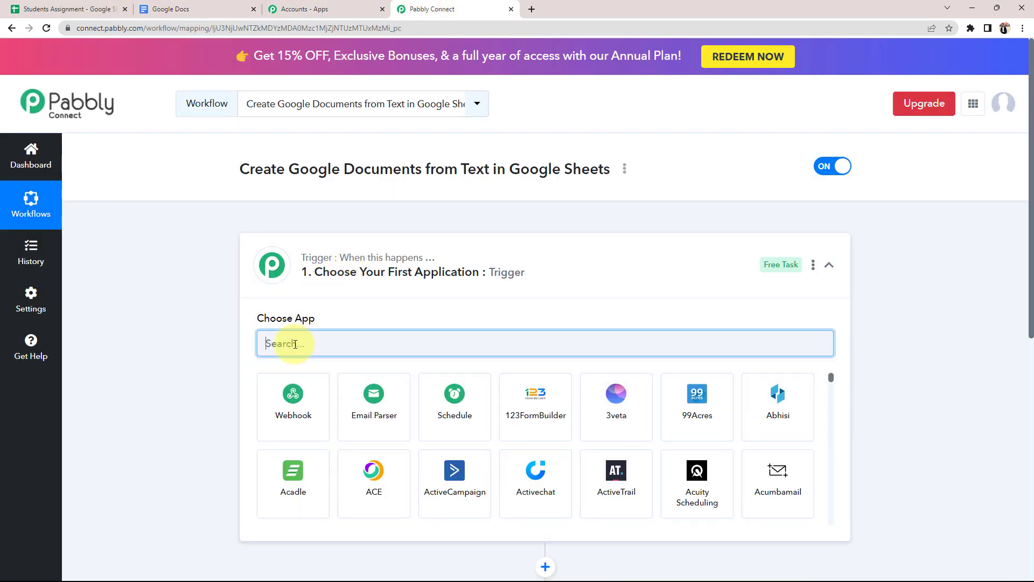
type("googl")
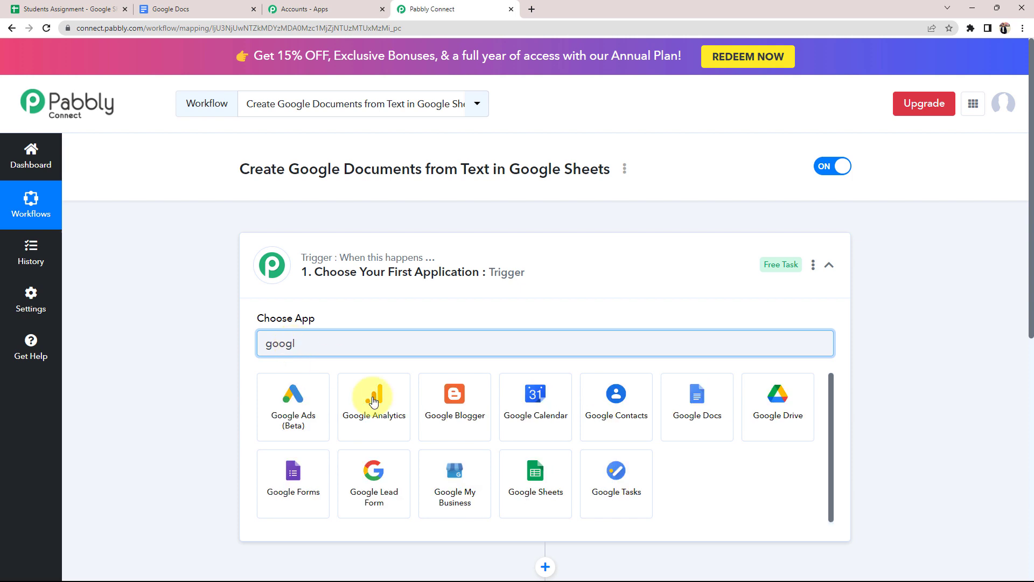
left_click(522, 485)
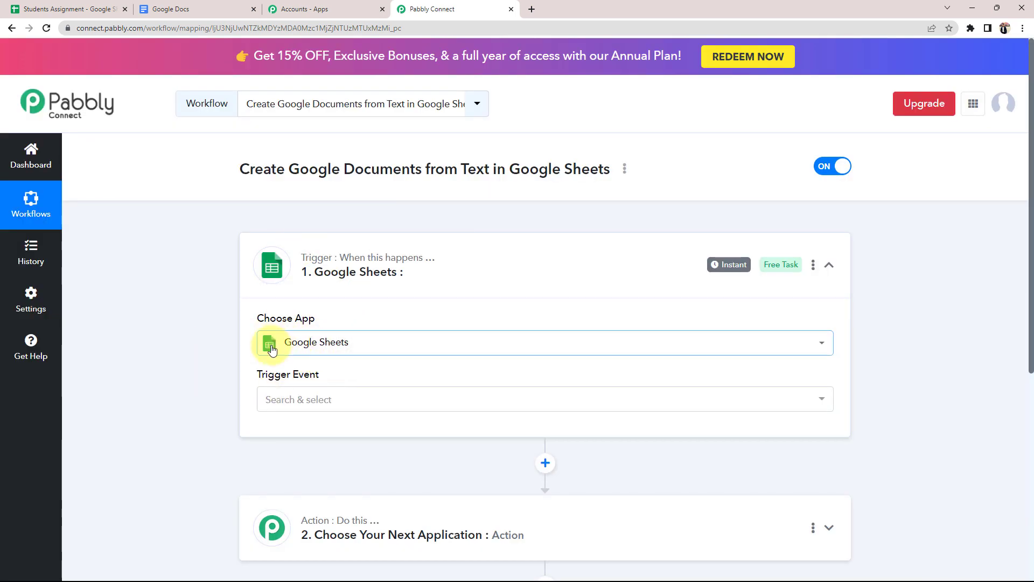
scroll(194, 363, "down", 1)
left_click(282, 348)
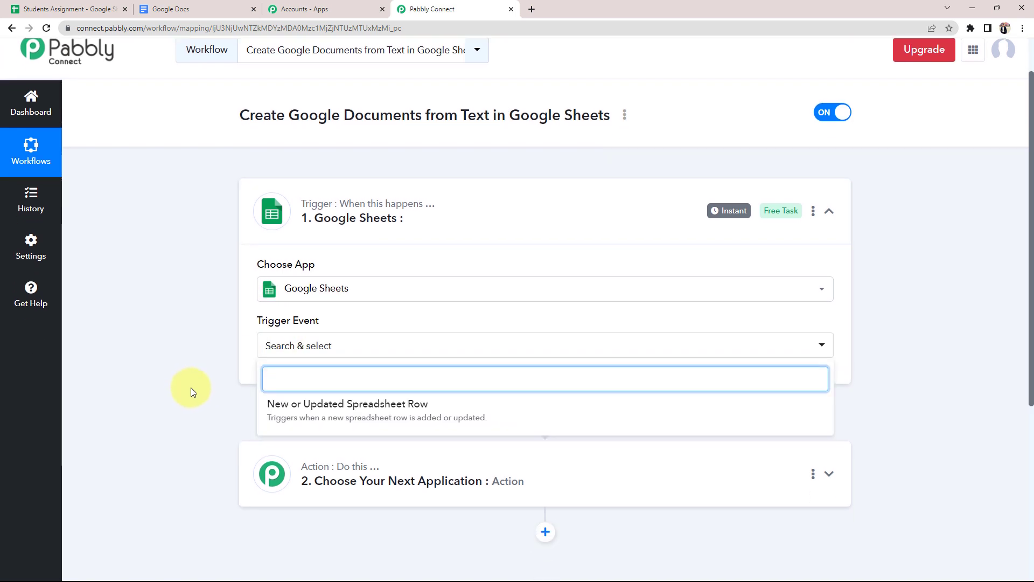
left_click(294, 404)
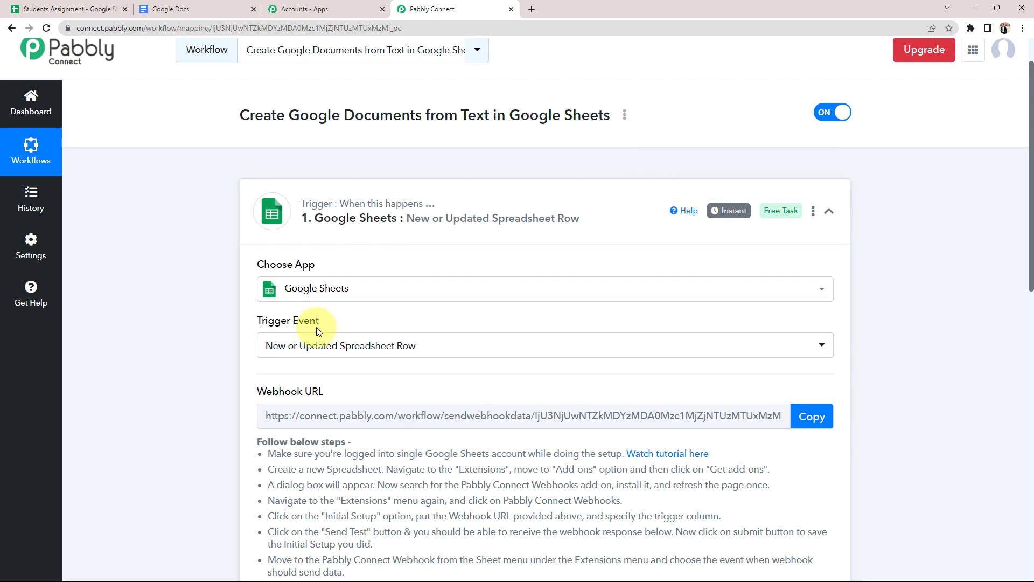
Step: Review the Google Sheets trigger's event, webhook URL and setup instructions for linking the Students Assignment spreadsheet
scroll(318, 331, "down", 1)
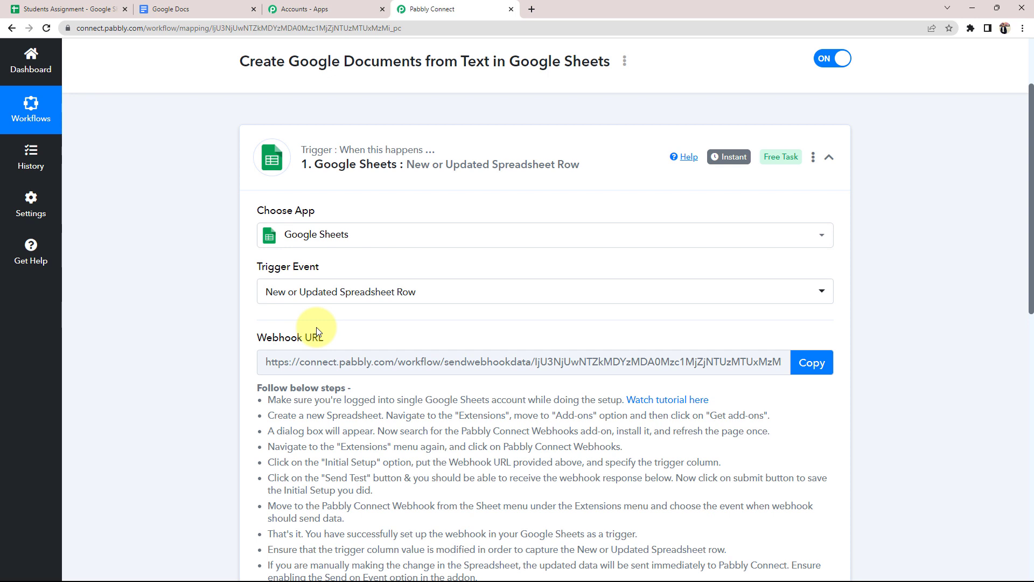
mouse_move(267, 270)
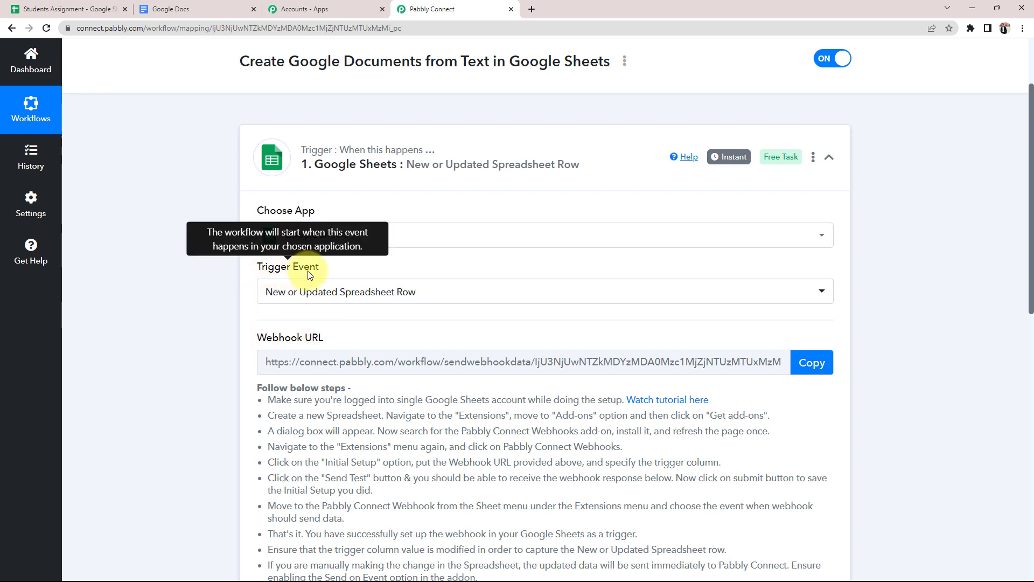
scroll(221, 320, "down", 1)
left_click_drag(259, 285, 285, 291)
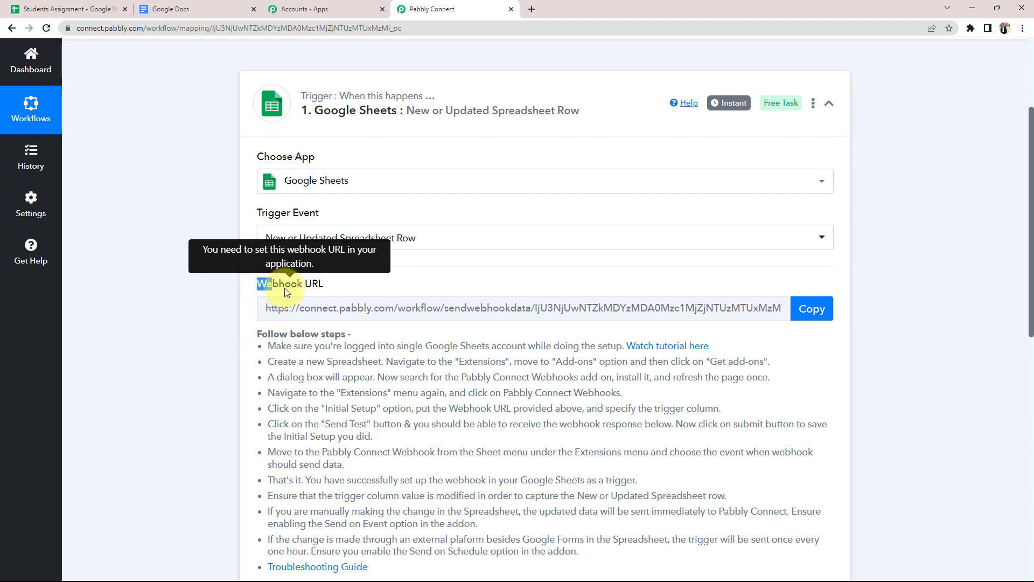
left_click(167, 289)
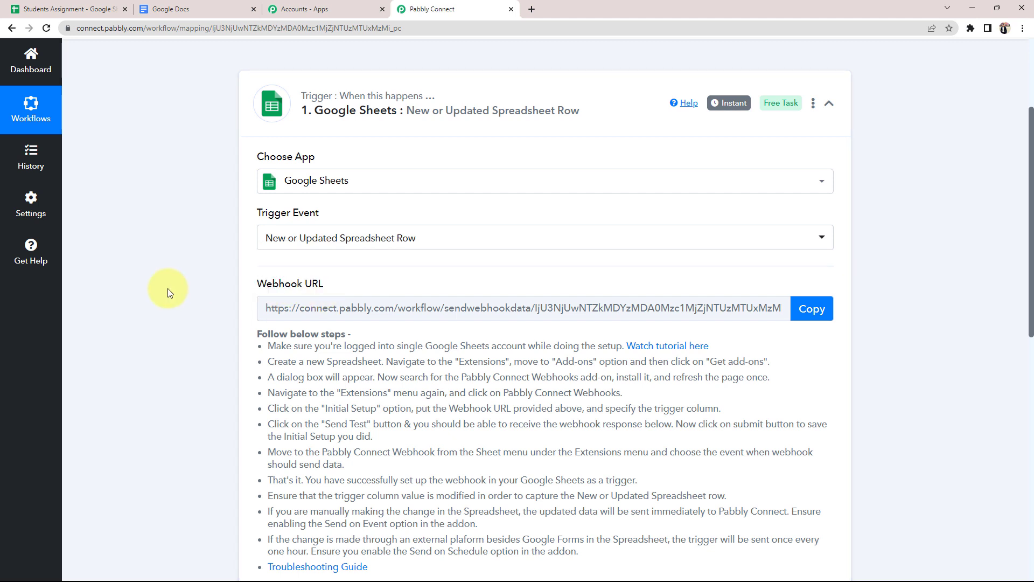
scroll(167, 289, "up", 2)
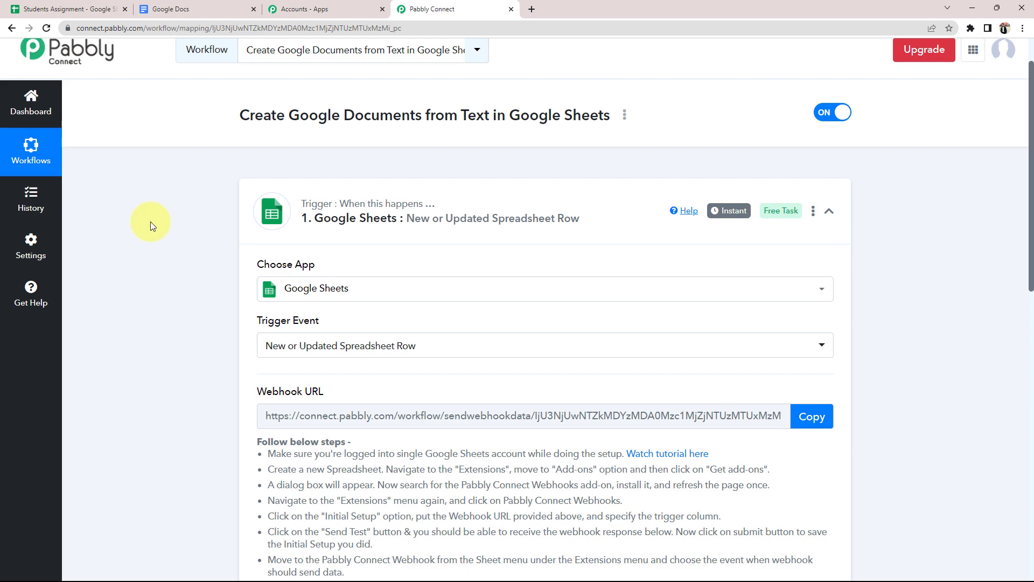
left_click(62, 9)
left_click(431, 9)
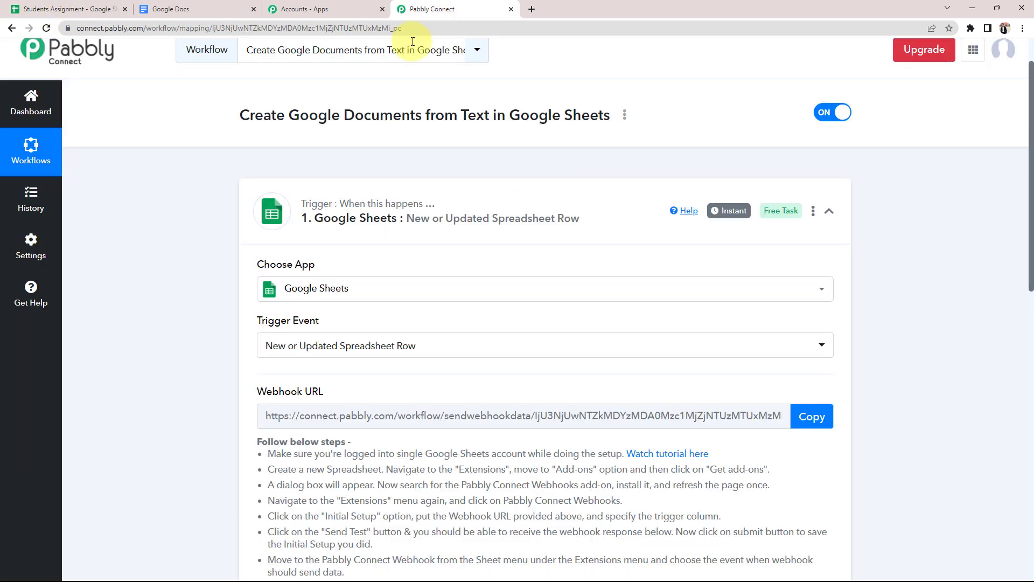
left_click_drag(305, 390, 338, 395)
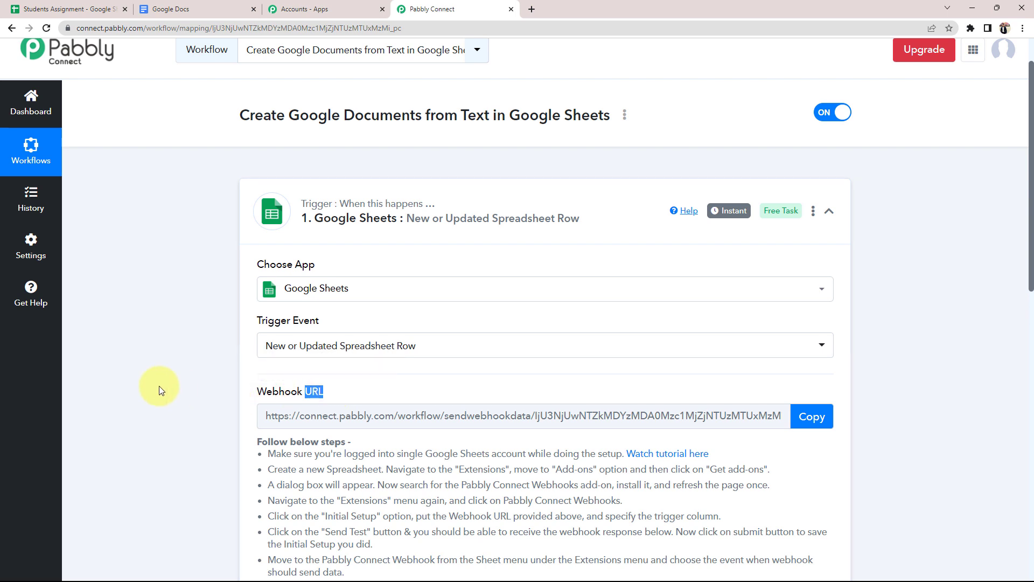
Step: Read through the Google Sheets trigger's setup instructions and copy its webhook URL
scroll(160, 390, "down", 3)
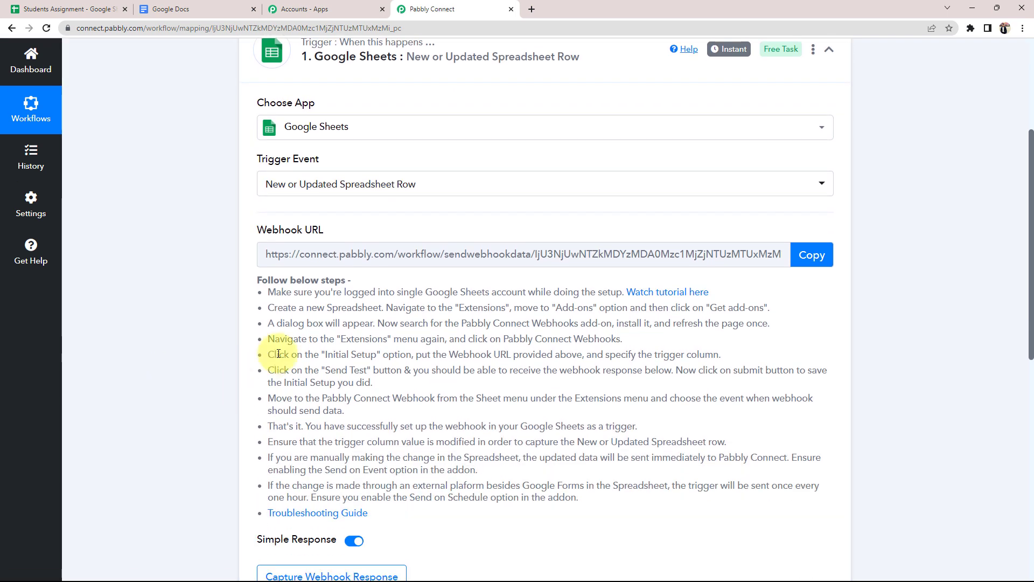
left_click_drag(274, 297, 643, 488)
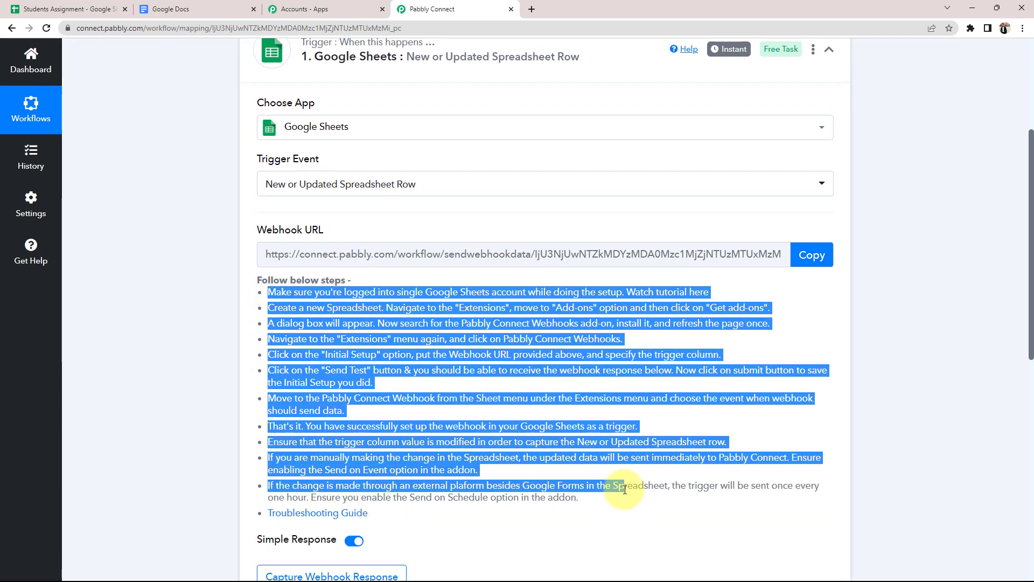
left_click(624, 514)
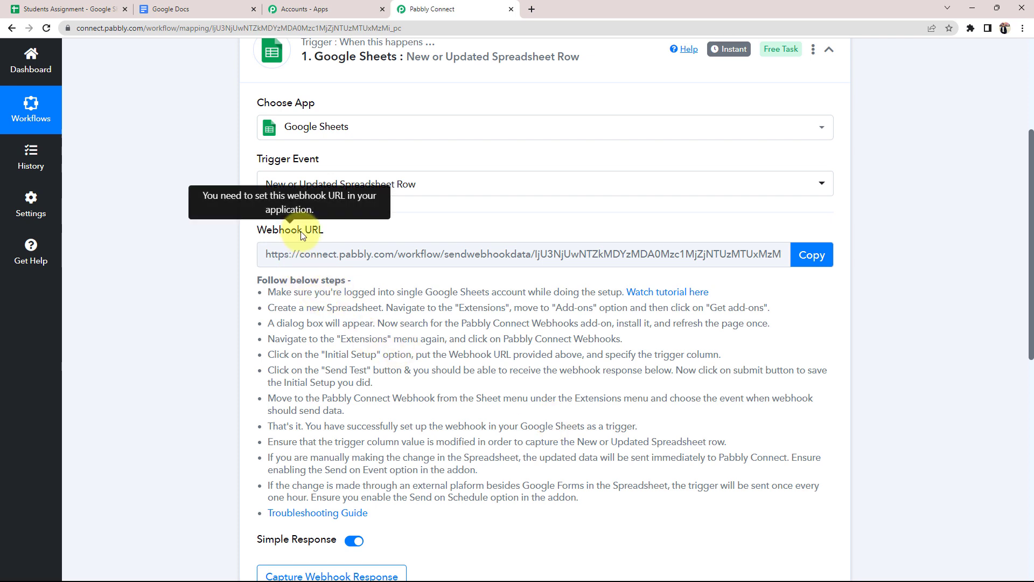
left_click_drag(303, 231, 333, 235)
left_click(280, 357)
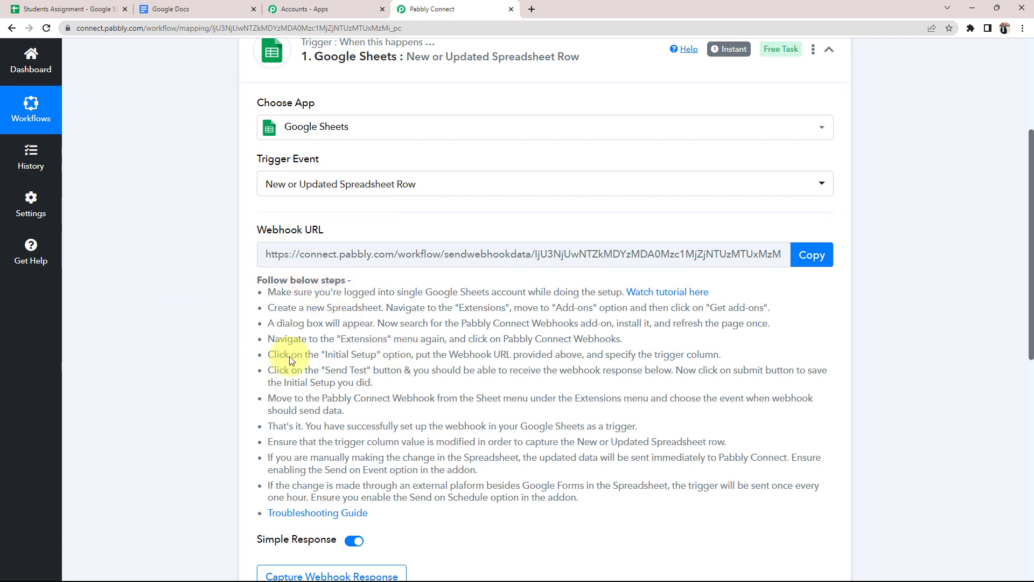
left_click(800, 253)
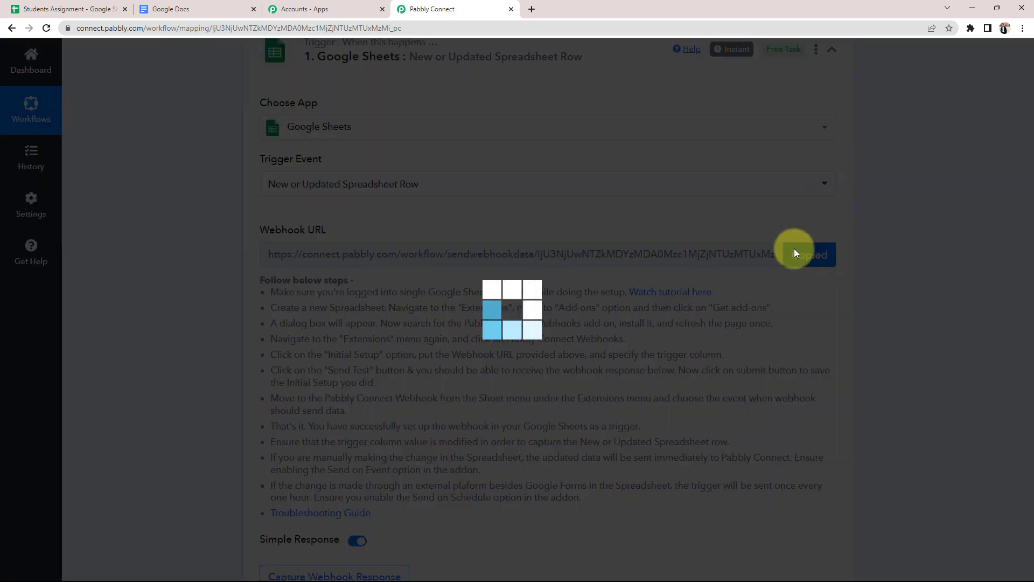
Step: Switch to the Students Assignment spreadsheet and look up the Pabbly Connect Webhooks add-on in Google Workspace Marketplace to check its installation status
left_click(70, 9)
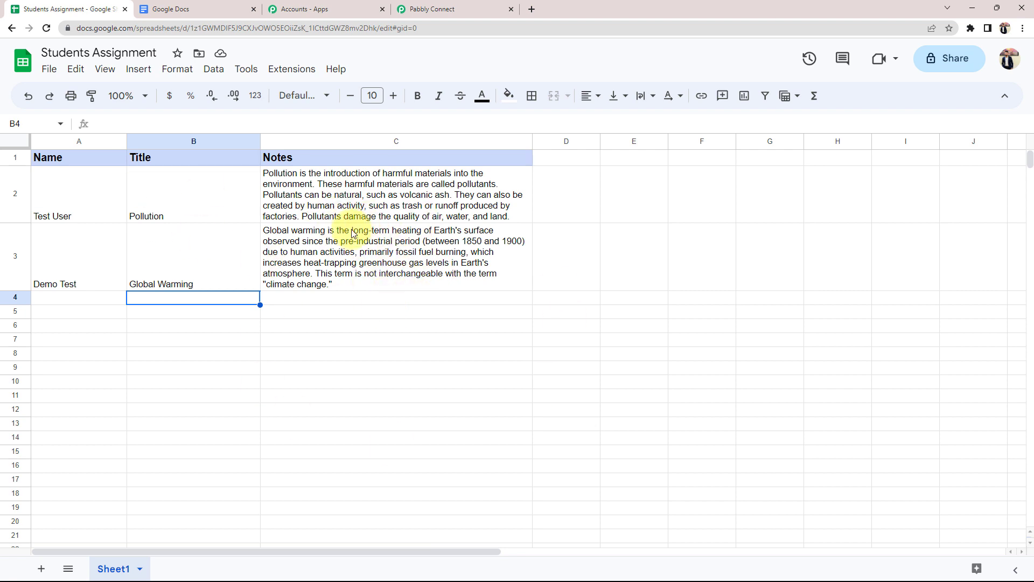
left_click(292, 78)
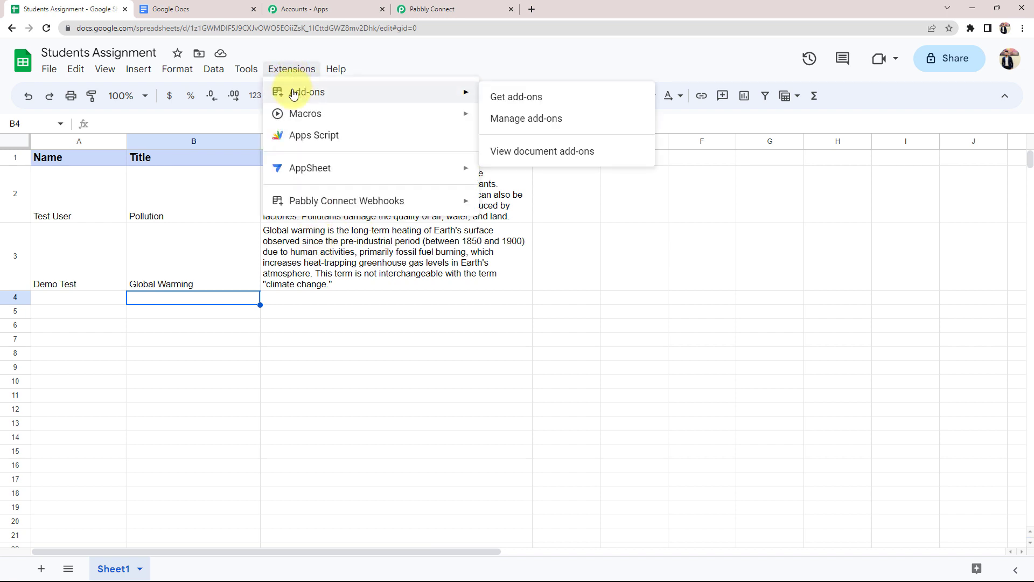
left_click(516, 97)
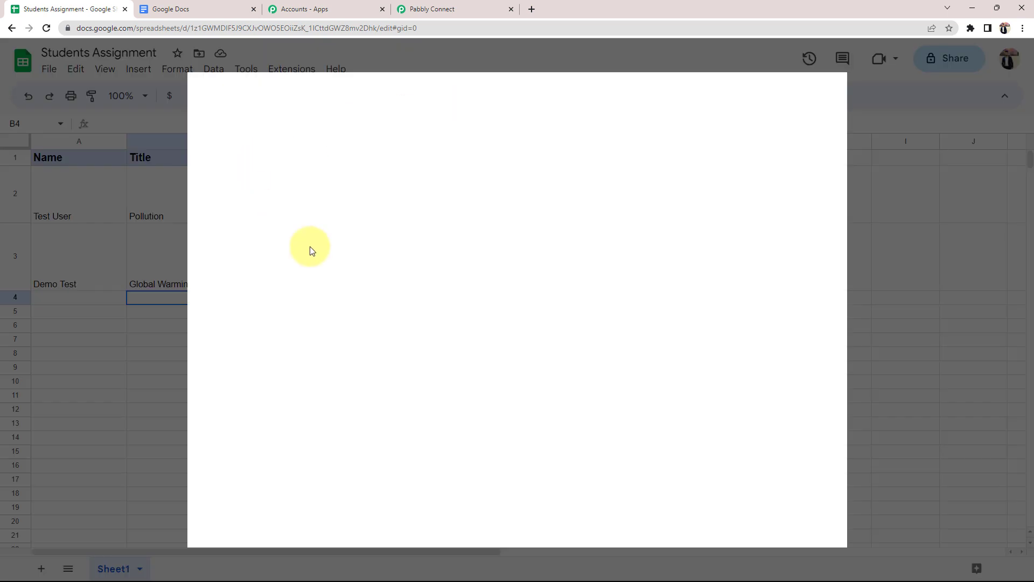
left_click(514, 96)
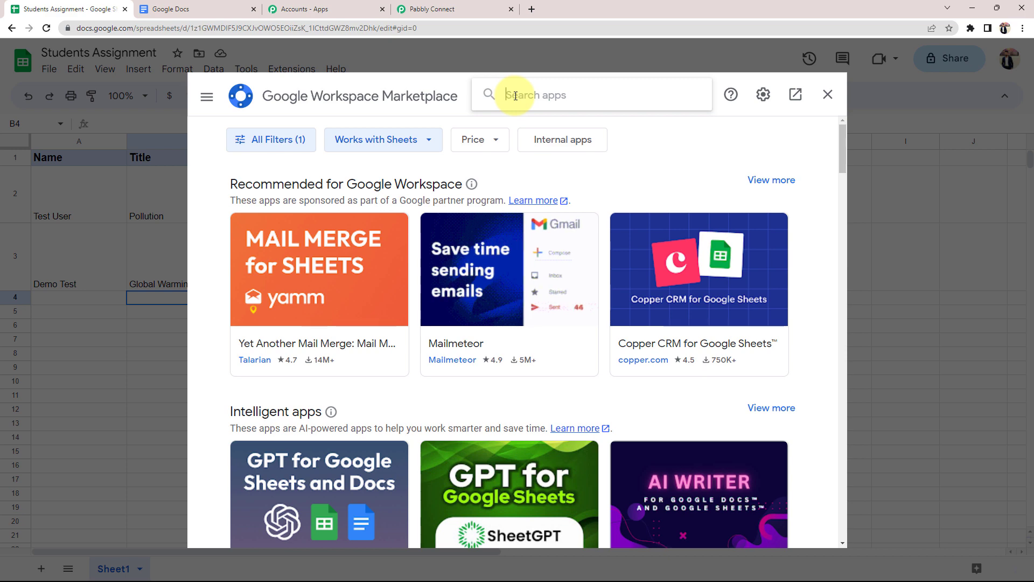
type("pabbl")
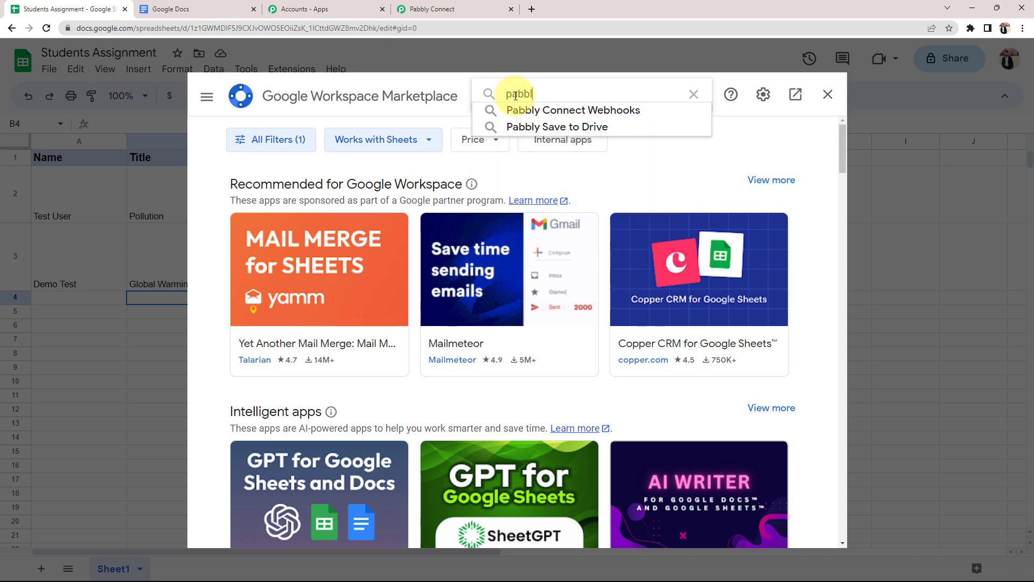
left_click(493, 110)
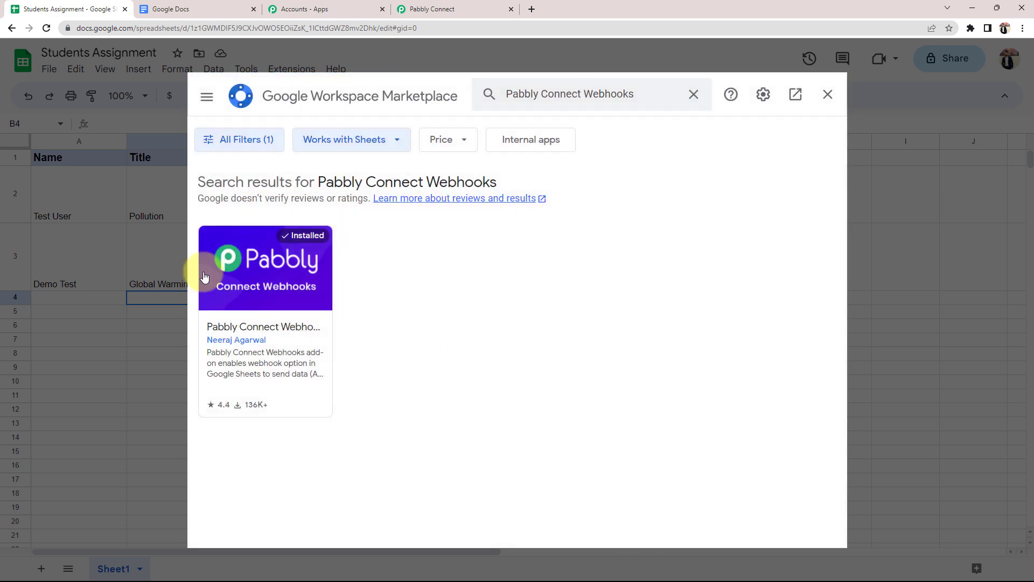
left_click(284, 296)
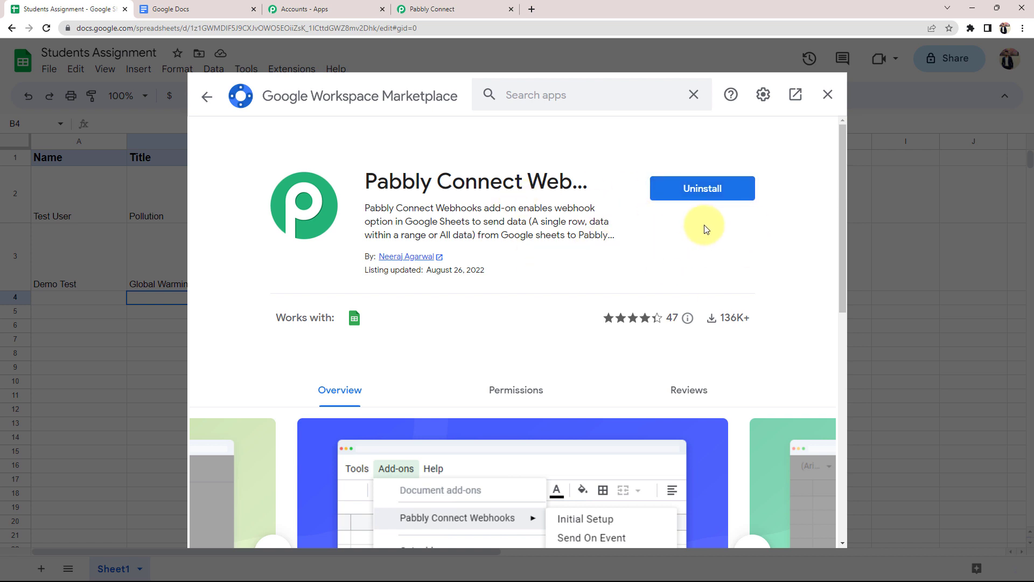
left_click(827, 93)
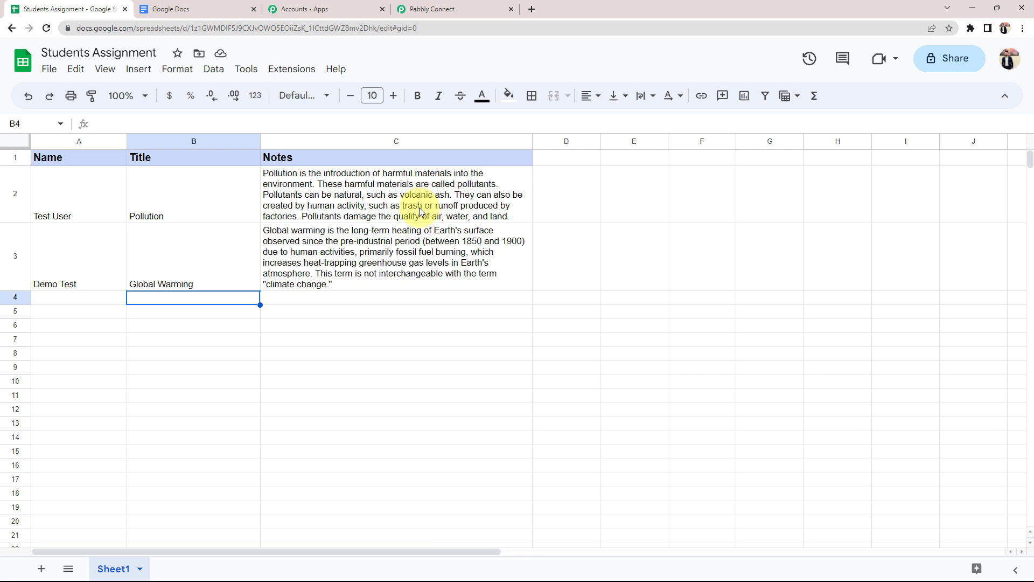
Step: Open the Pabbly Connect Webhooks add-on's Initial Setup for Sheet1 and look over its webhook URL and trigger column fields
left_click(292, 70)
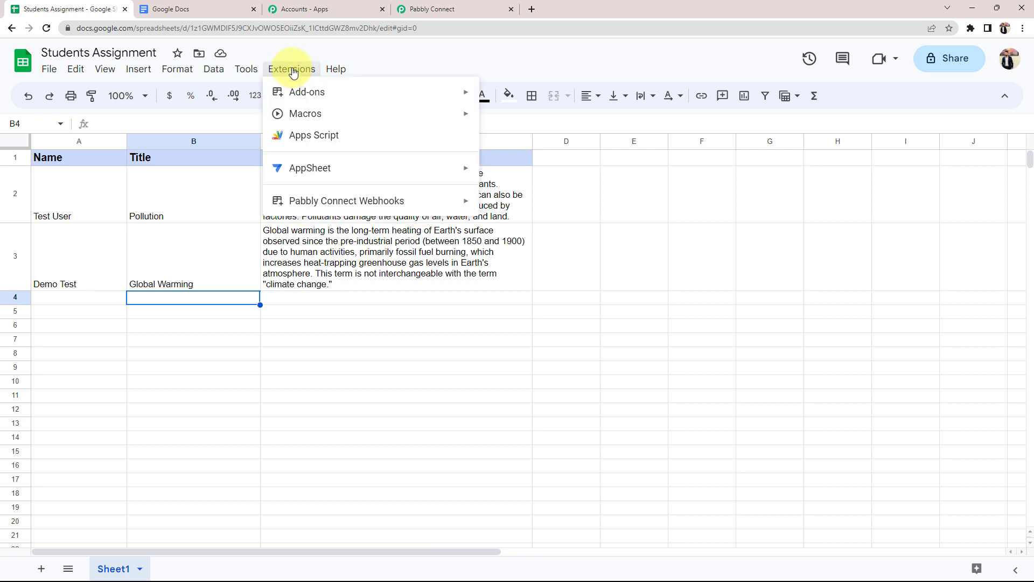
mouse_move(333, 201)
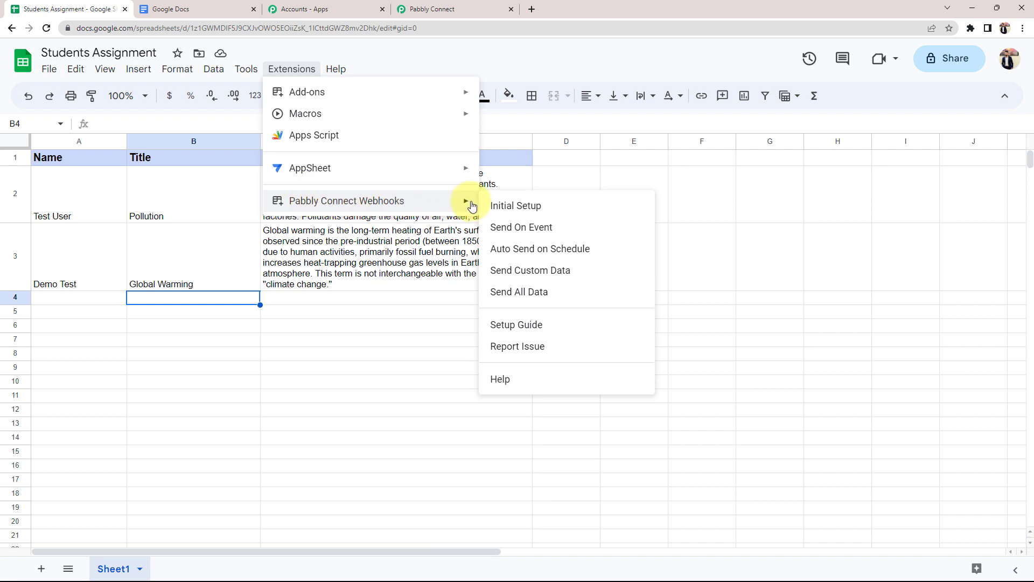
left_click(491, 208)
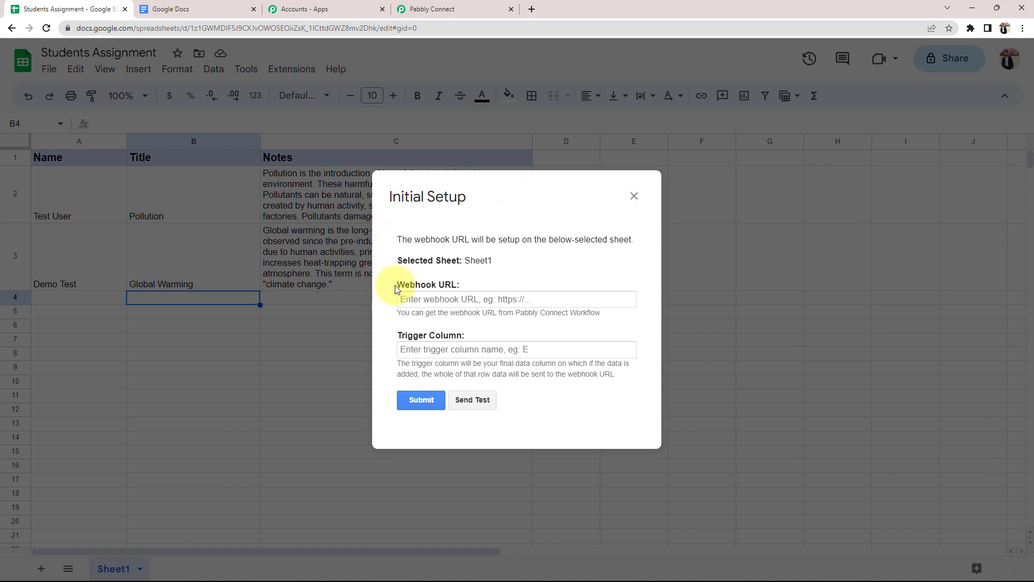
left_click_drag(396, 285, 472, 286)
left_click_drag(402, 335, 464, 338)
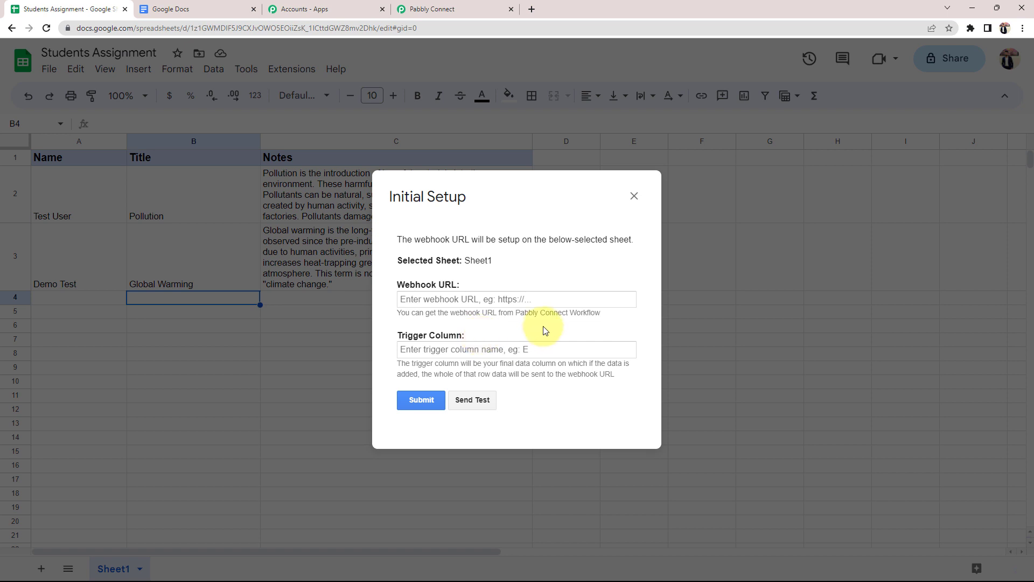
Step: Copy the trigger's webhook URL from Pabbly Connect and paste it into the add-on's Initial Setup in Google Sheets
left_click(463, 9)
left_click(811, 255)
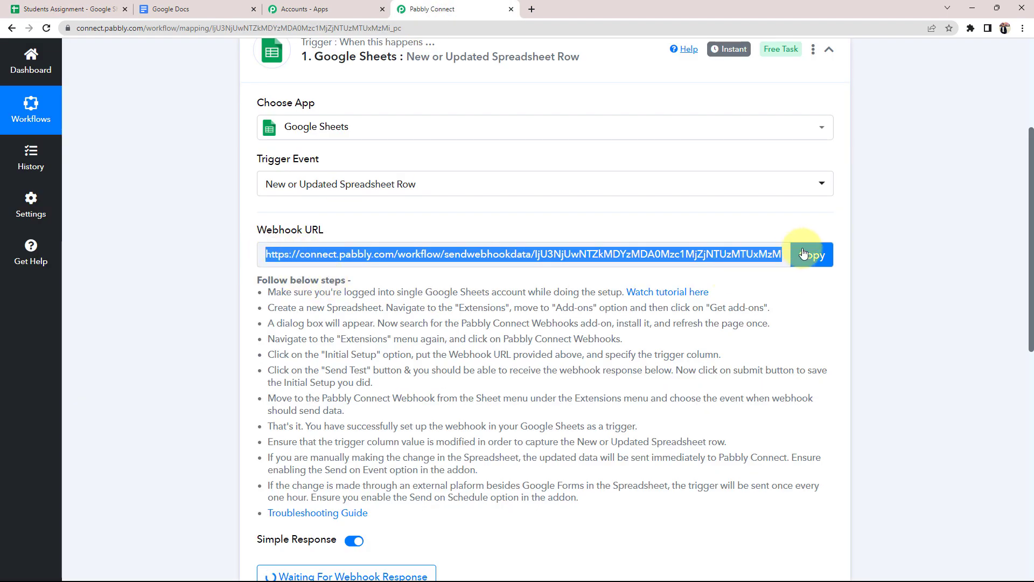
left_click(52, 9)
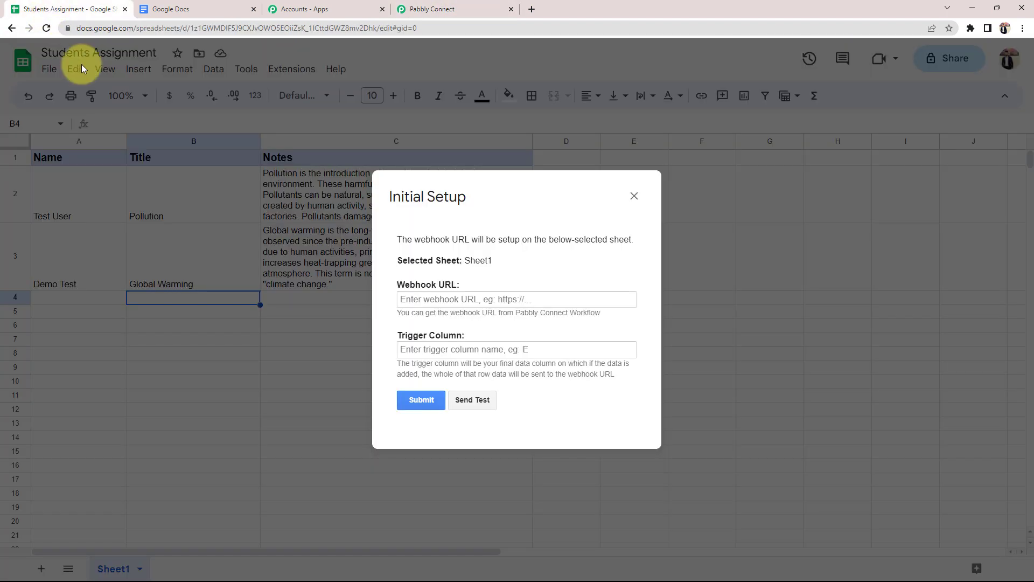
left_click(450, 298)
key("ctrl+v")
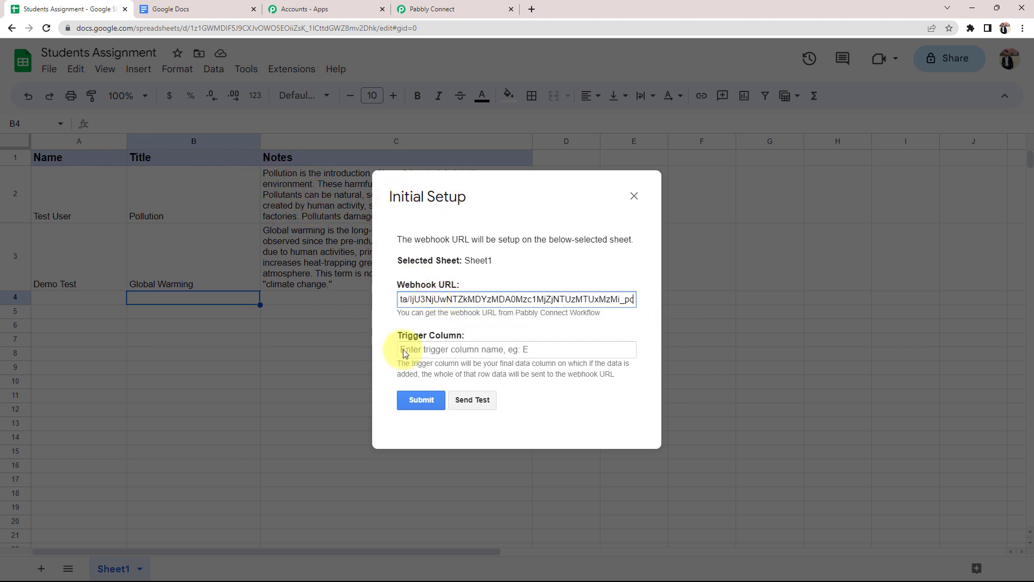
Step: Set the webhook's trigger column to C, moving the Initial Setup dialog clear of the sheet data
left_click(426, 350)
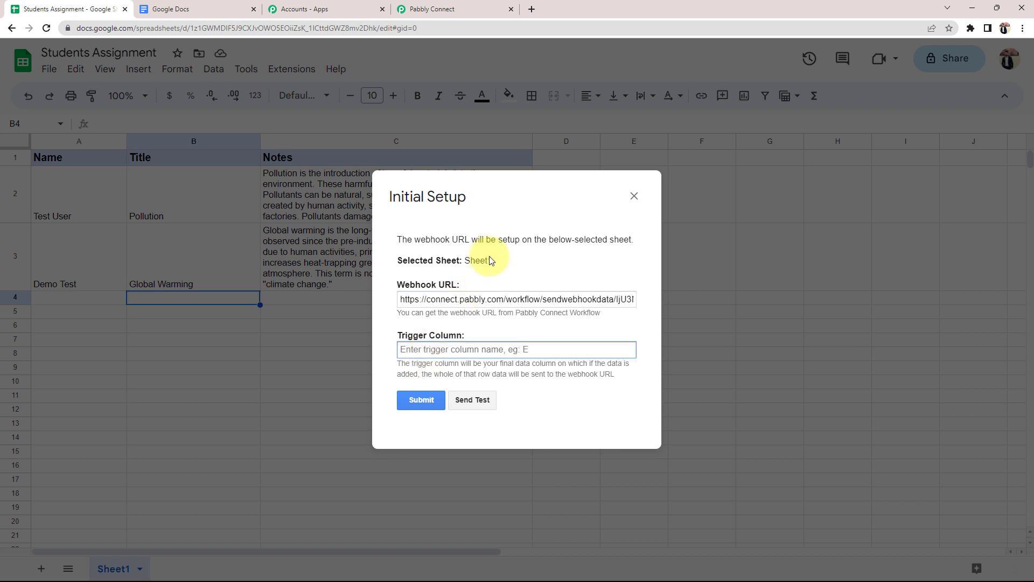
left_click_drag(540, 217, 548, 349)
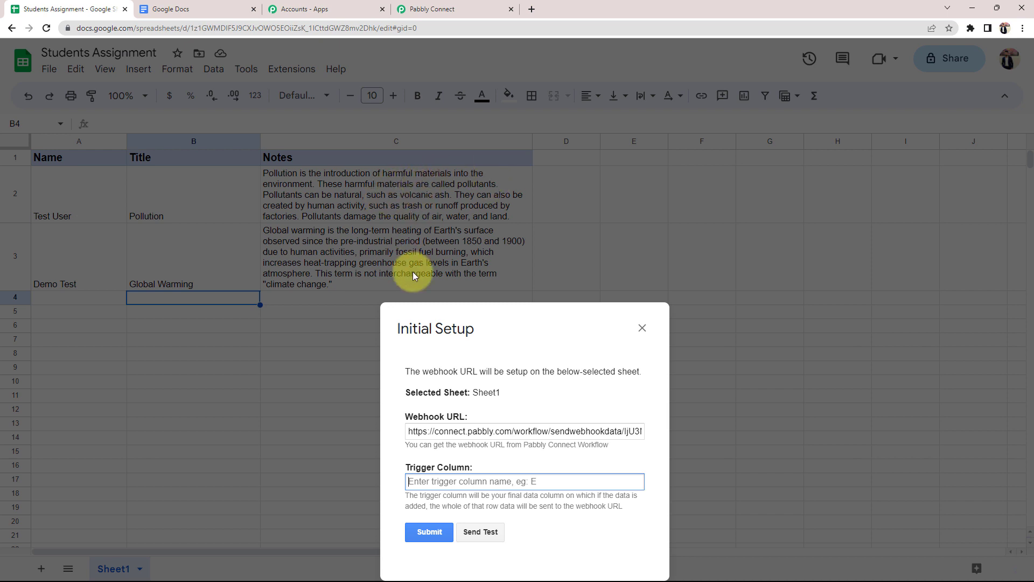
type("C")
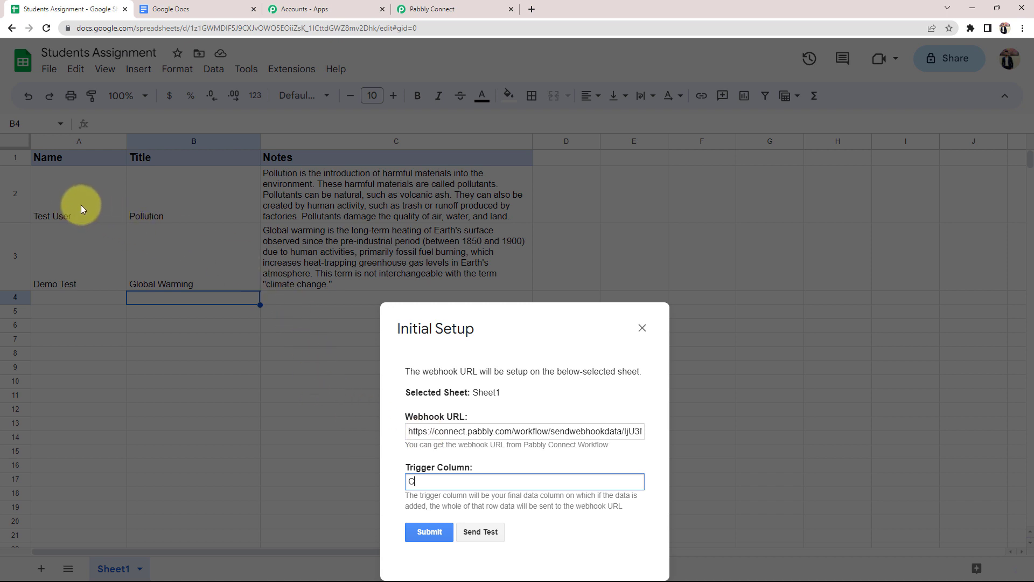
left_click(504, 293)
Step: Send test data from Sheet1 to the webhook, close Initial Setup, and check the Pollution row's notes
left_click(480, 532)
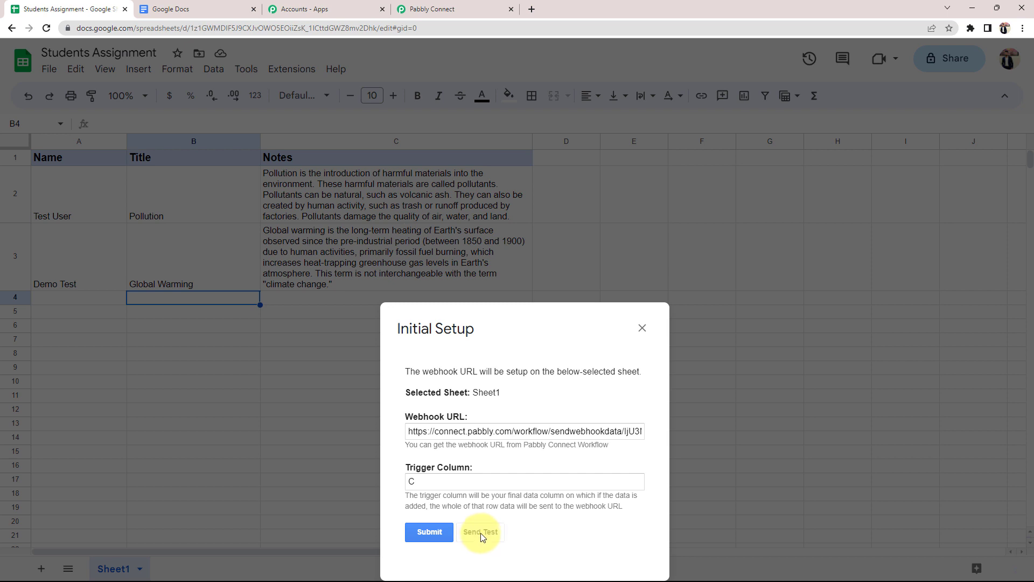
scroll(499, 447, "down", 2)
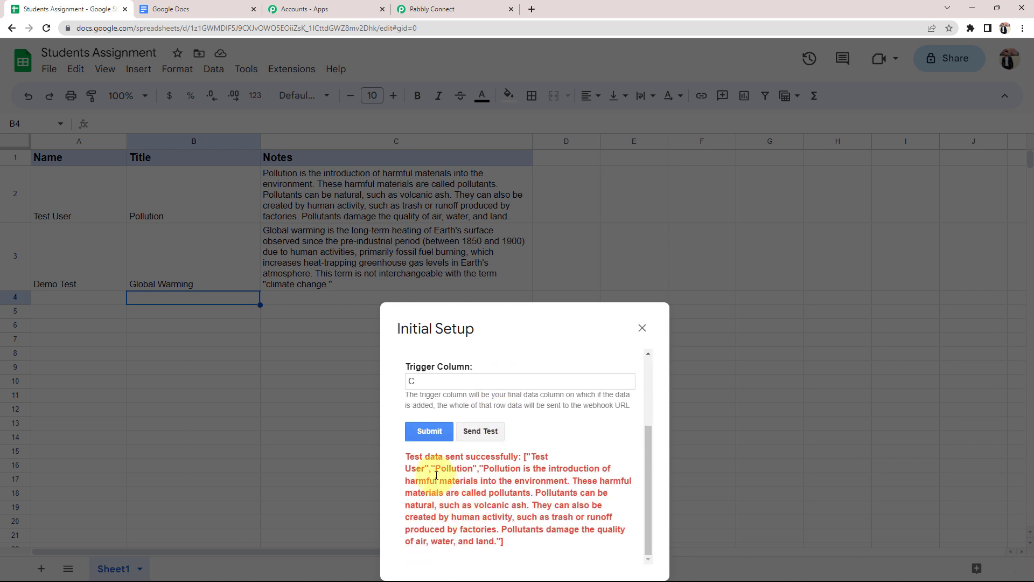
left_click_drag(404, 457, 521, 464)
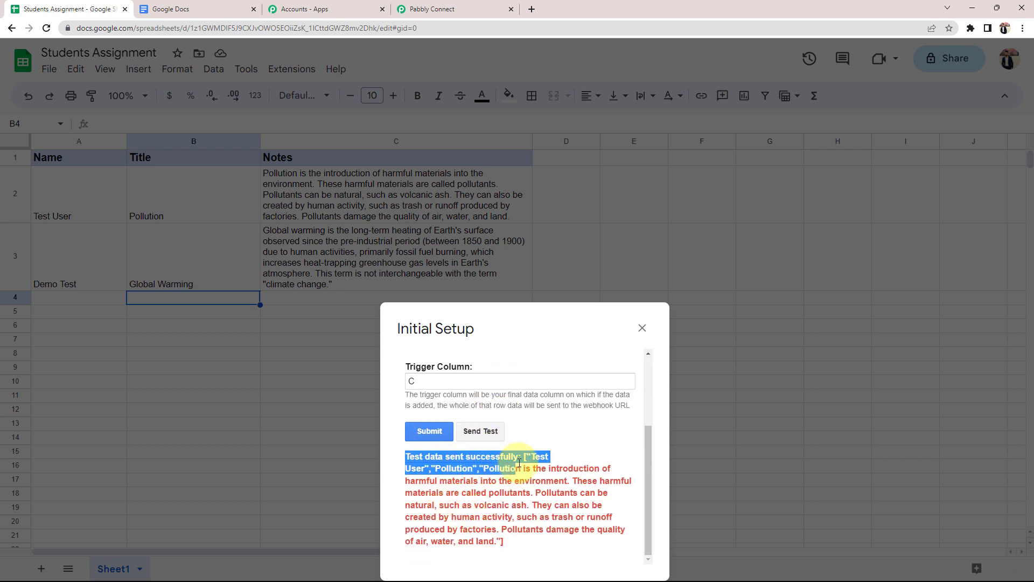
left_click(583, 426)
left_click(642, 328)
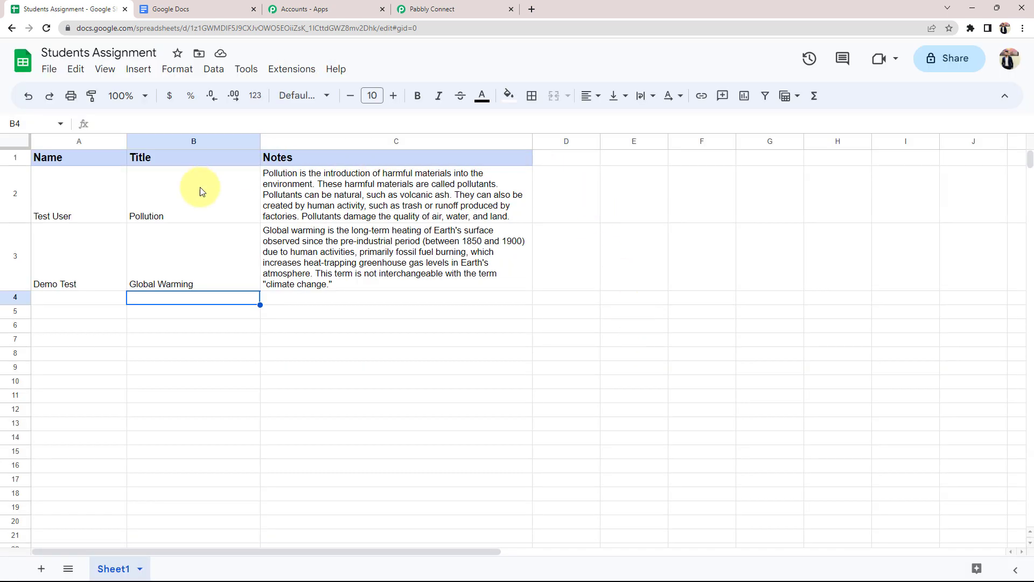
left_click(377, 193)
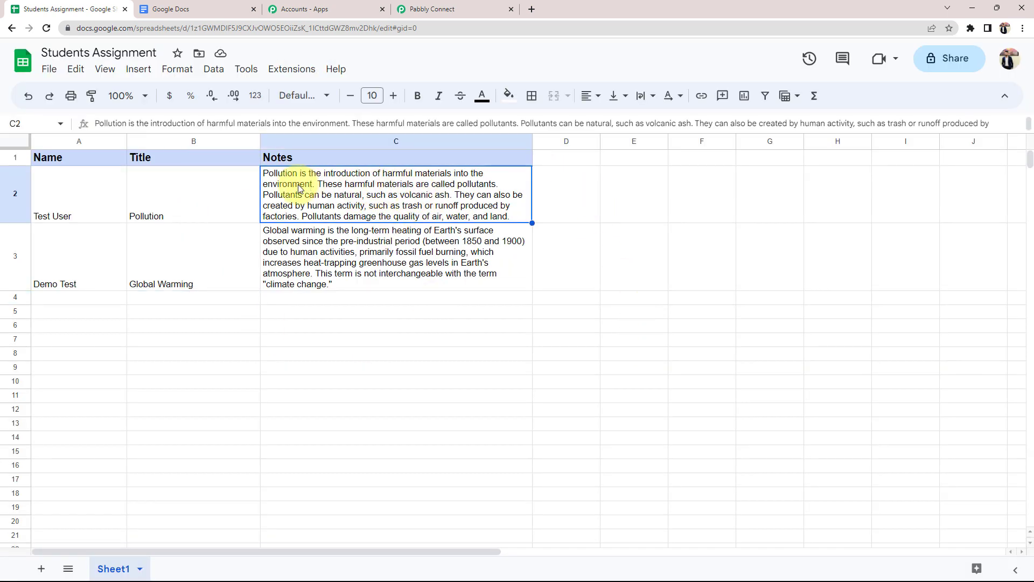
left_click(255, 404)
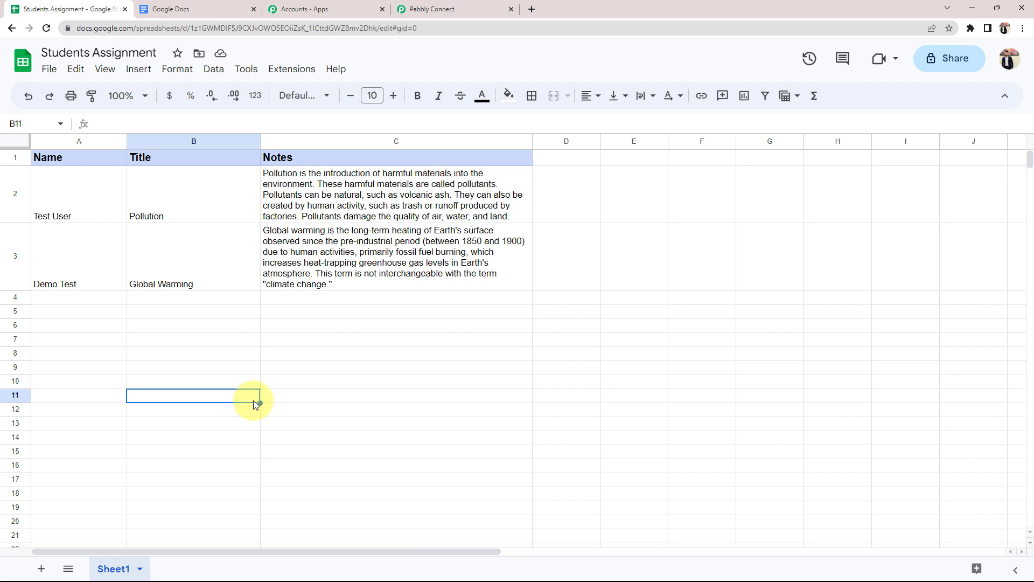
Step: Enable Send On Event for the Pabbly Connect Webhooks add-on in the spreadsheet
left_click(277, 72)
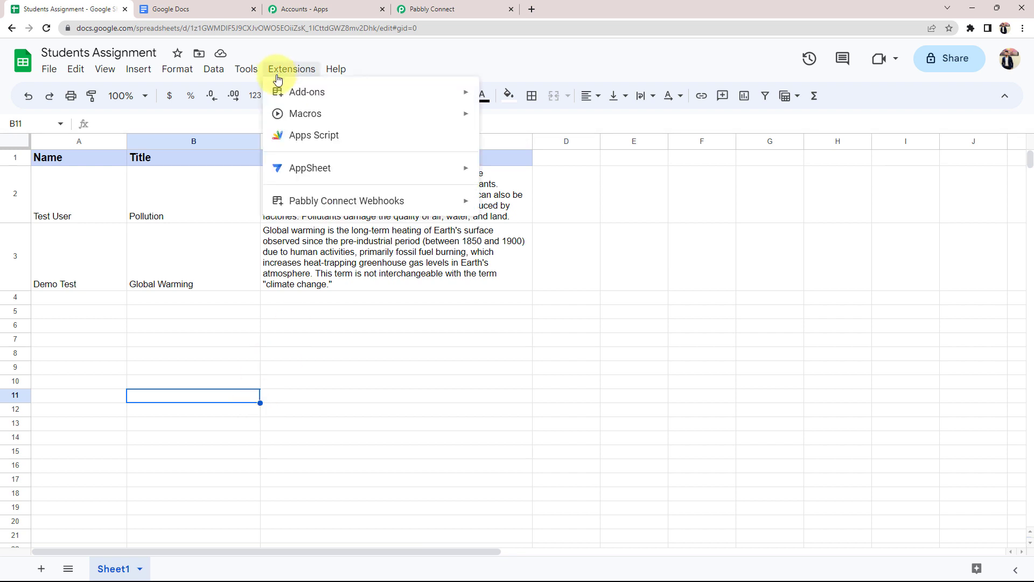
mouse_move(309, 201)
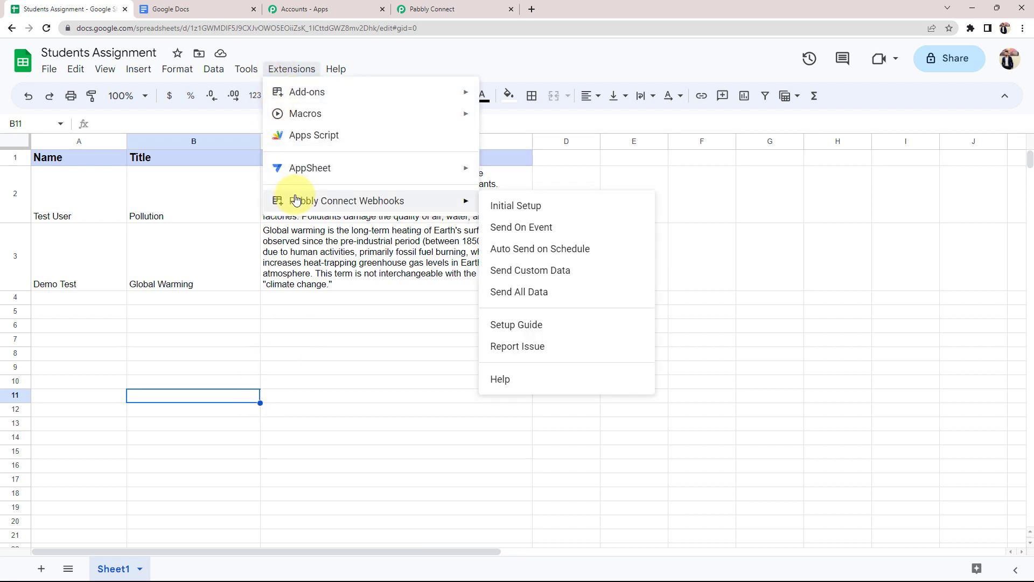
left_click(513, 226)
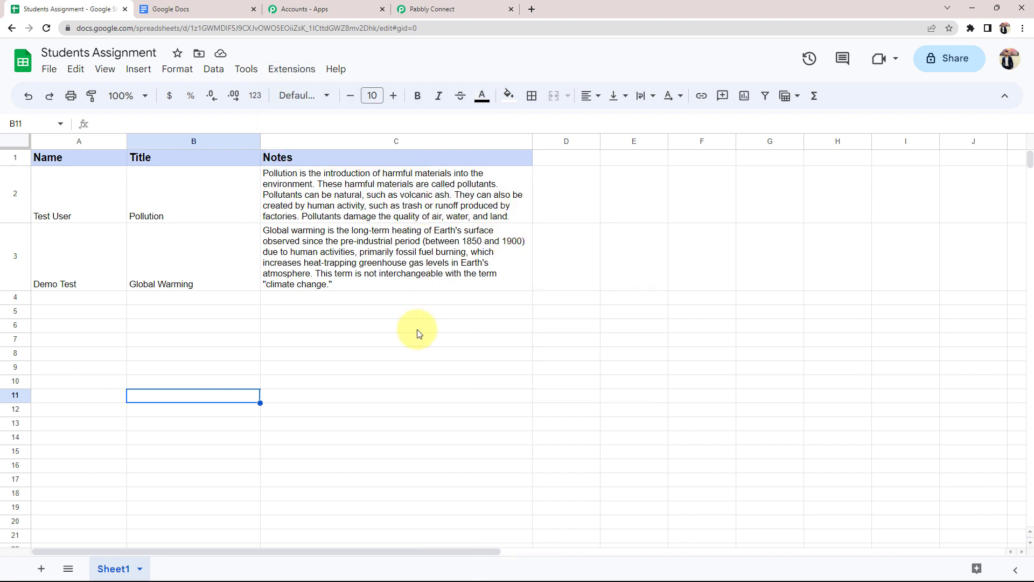
Step: Review the name, title and notes in the sheet's Pollution row, and switch back to the Pabbly Connect workflow
left_click(51, 296)
left_click(212, 324)
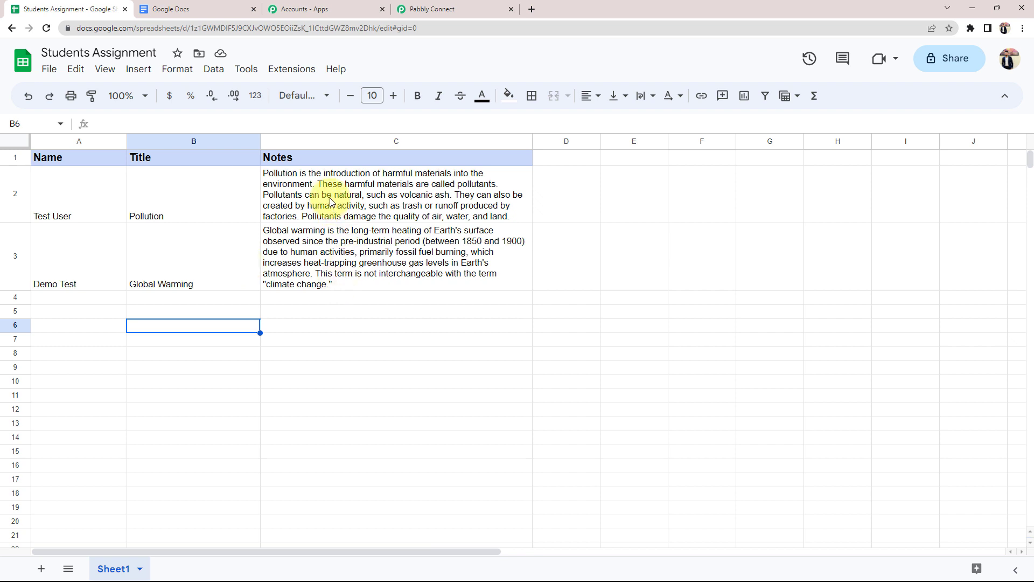
left_click(89, 199)
left_click(145, 199)
left_click(319, 214)
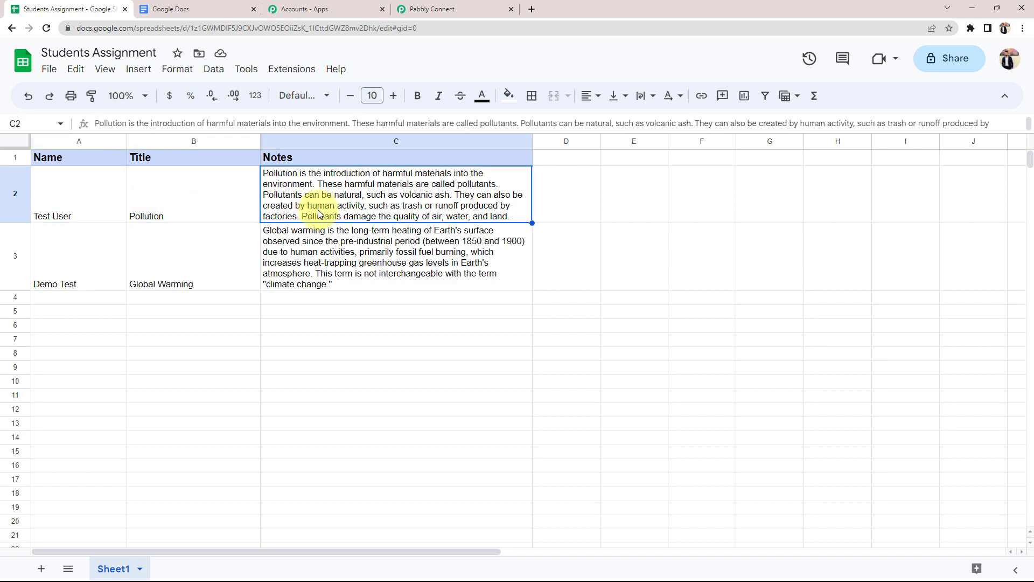
left_click(415, 8)
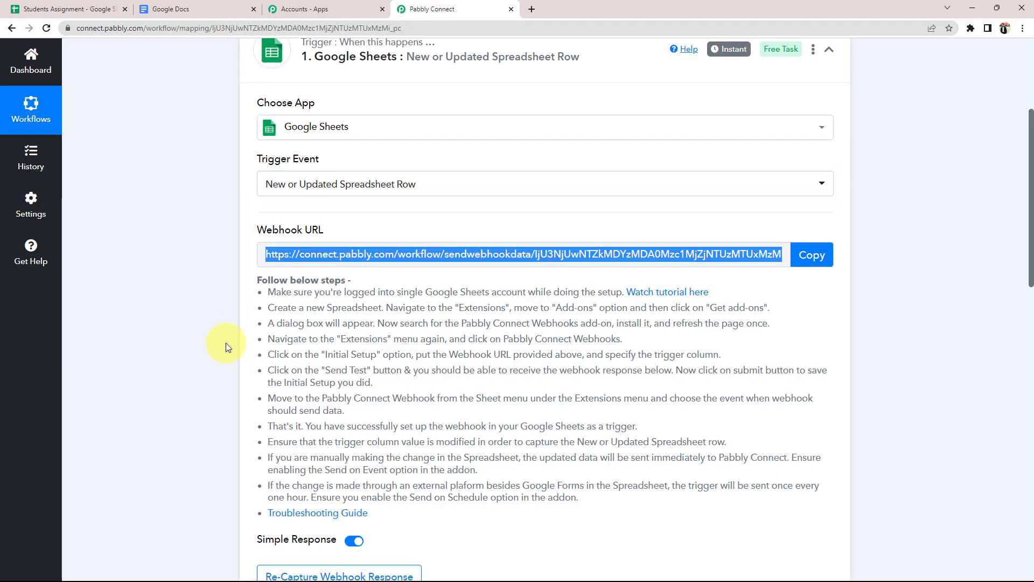
Step: Compare the Title and SpreadsheetName values in the webhook's received response with the Students Assignment sheet
scroll(178, 378, "down", 3)
scroll(261, 392, "down", 3)
scroll(173, 377, "down", 2)
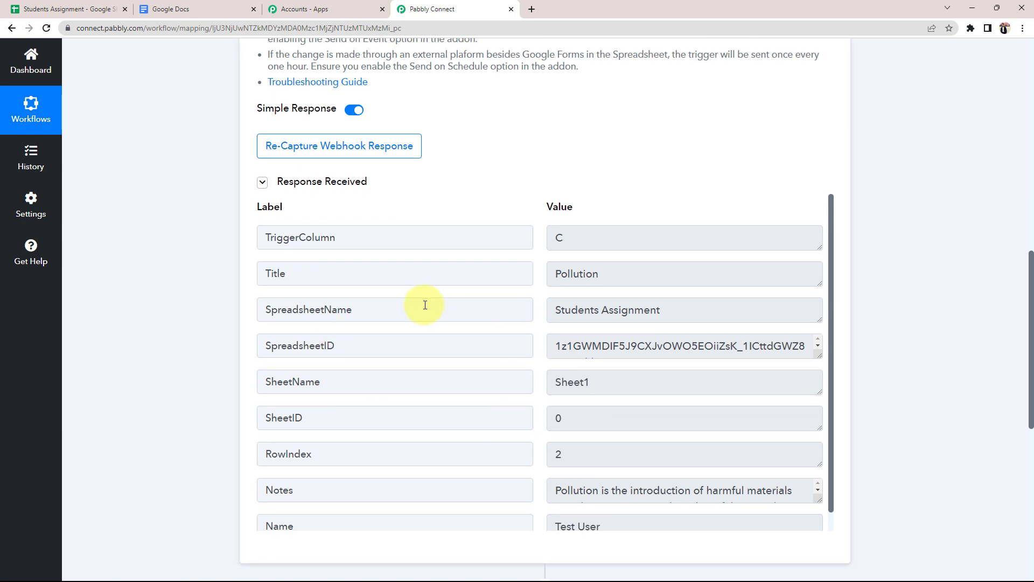
left_click(617, 277)
left_click_drag(616, 275, 545, 275)
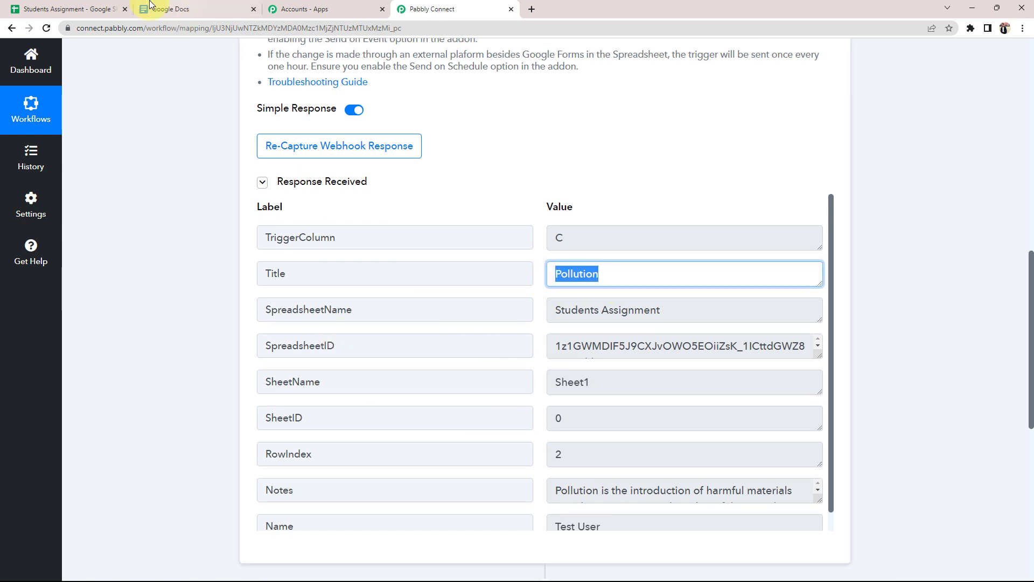
left_click(75, 9)
left_click(169, 192)
left_click(431, 9)
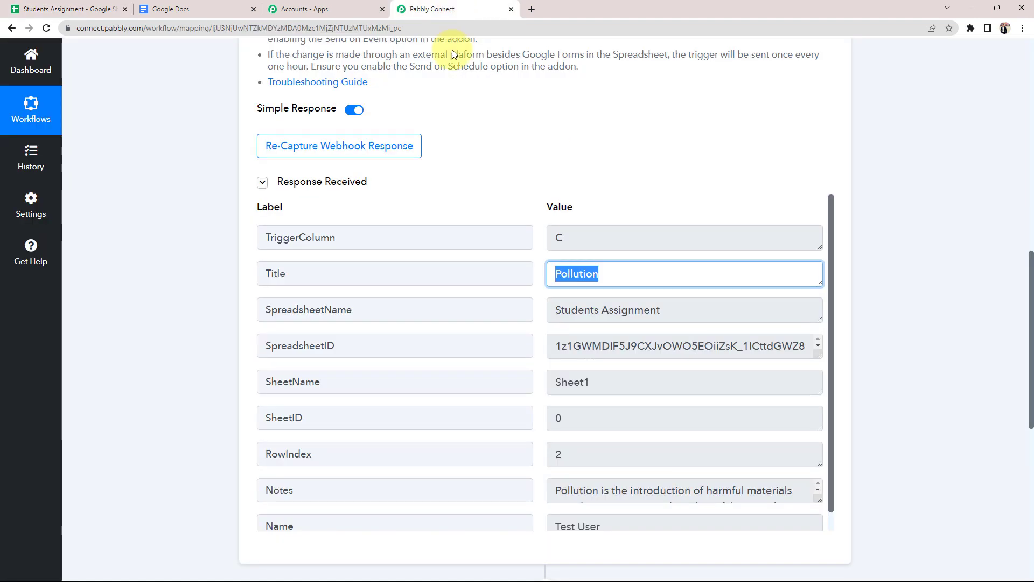
left_click(677, 308)
left_click_drag(677, 308, 527, 309)
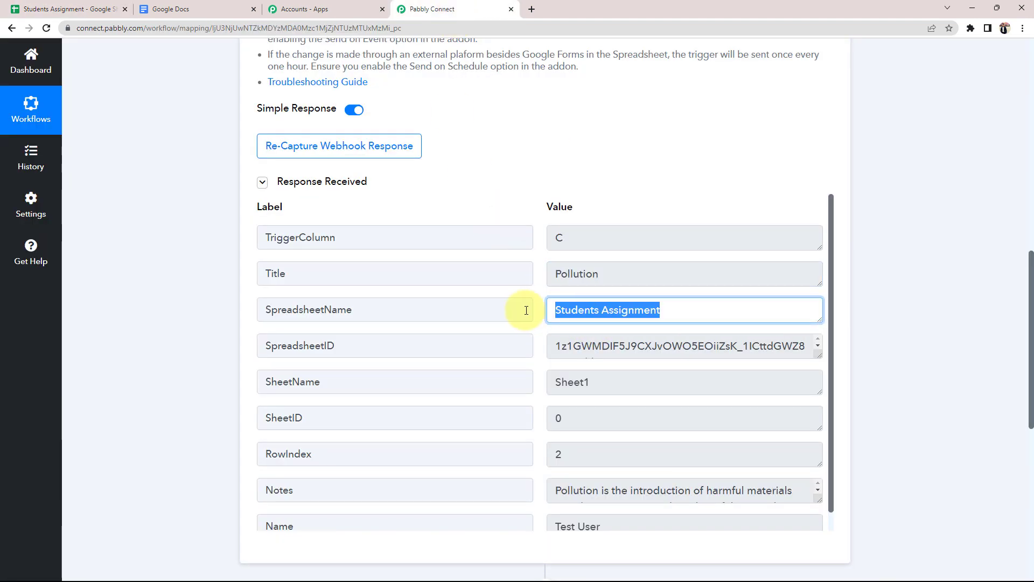
Step: Compare the response's Notes and Name values with the Pollution row in the sheet, and return to the workflow
scroll(627, 372, "down", 1)
left_click_drag(556, 471, 653, 456)
left_click(54, 9)
left_click(377, 196)
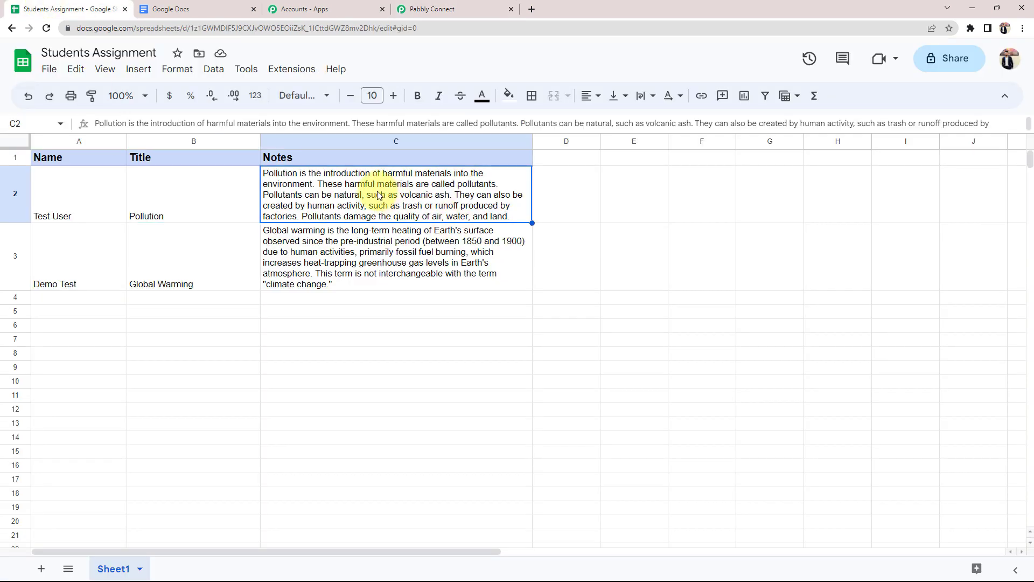
left_click(436, 9)
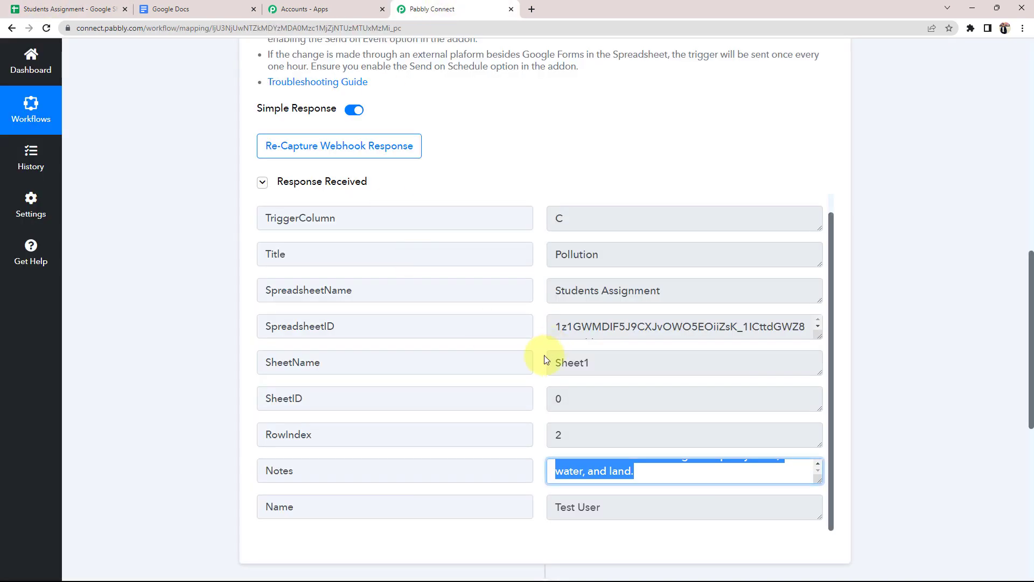
triple_click(616, 506)
left_click(106, 6)
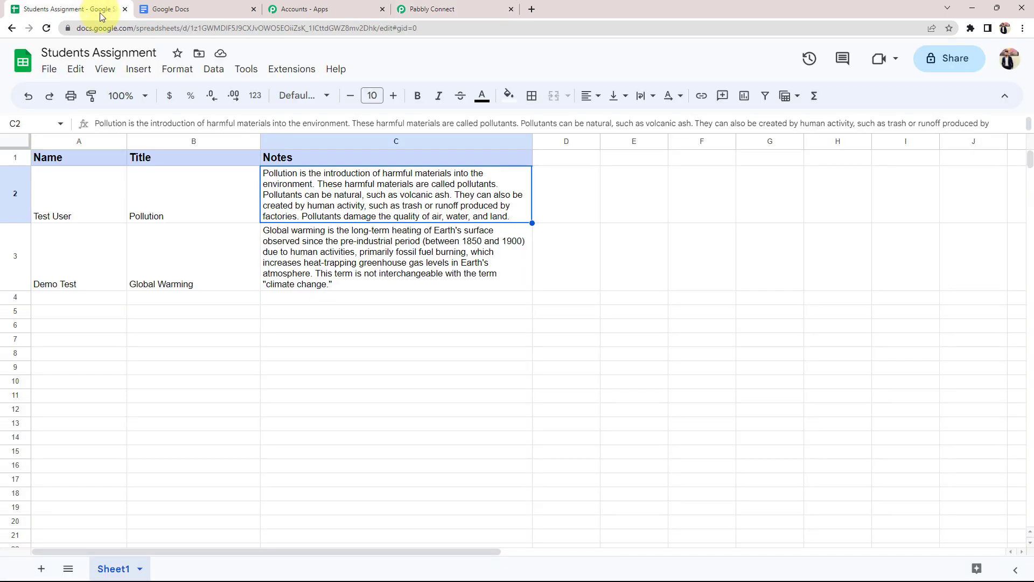
left_click(81, 215)
left_click(418, 8)
left_click(160, 335)
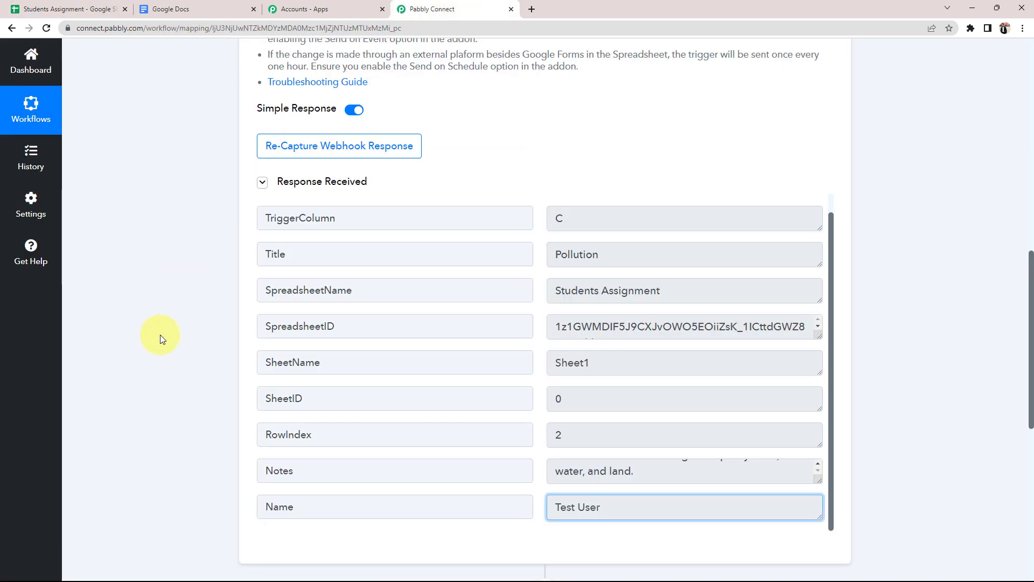
Step: Collapse the workflow's Google Sheets trigger step
scroll(160, 334, "up", 10)
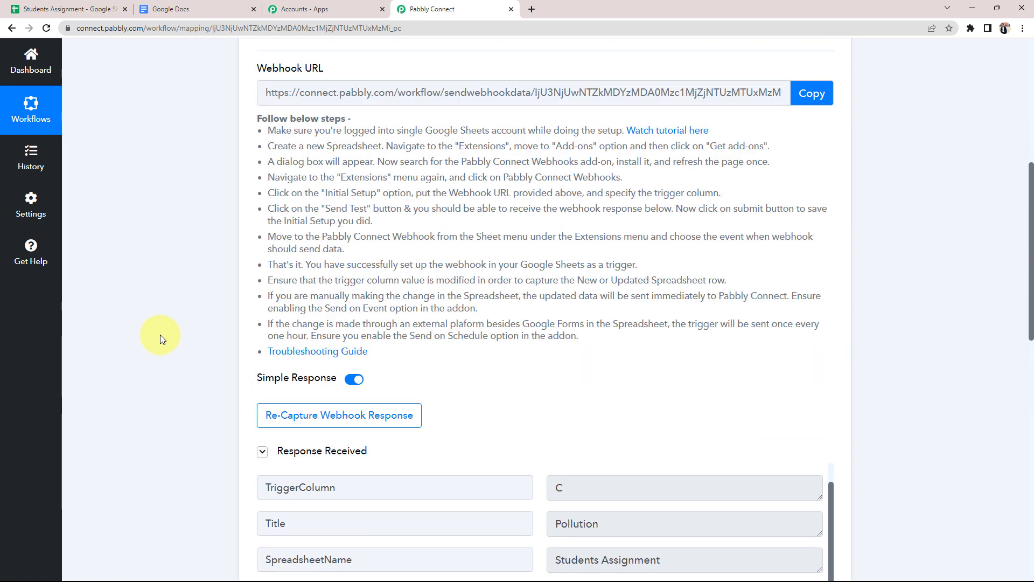
scroll(160, 335, "up", 2)
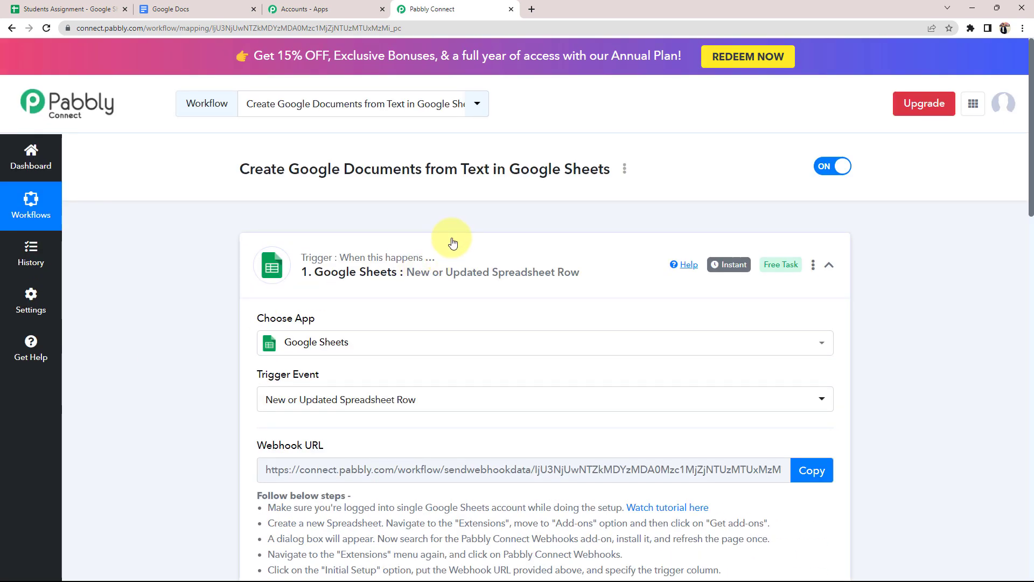
left_click(301, 267)
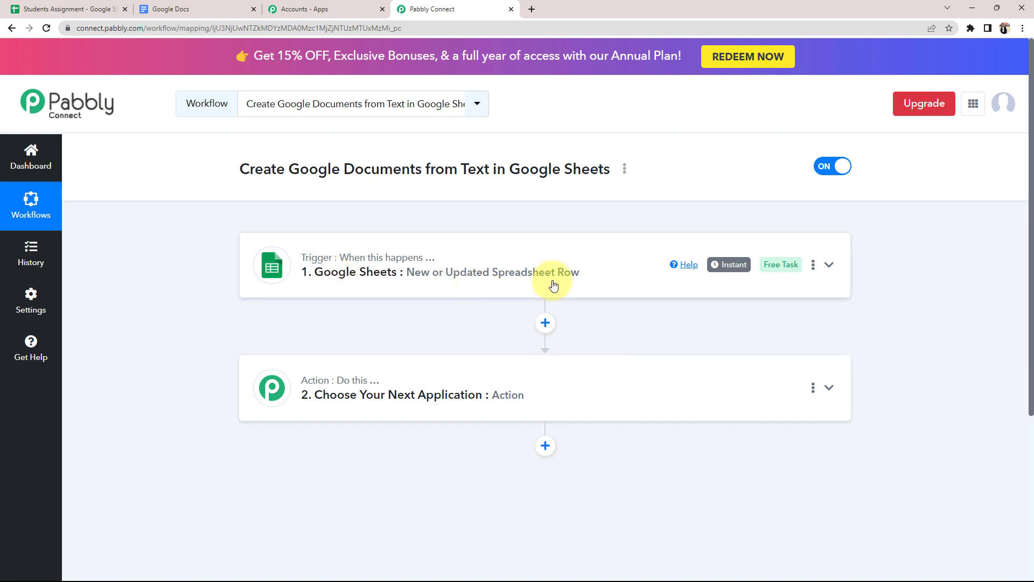
mouse_move(740, 270)
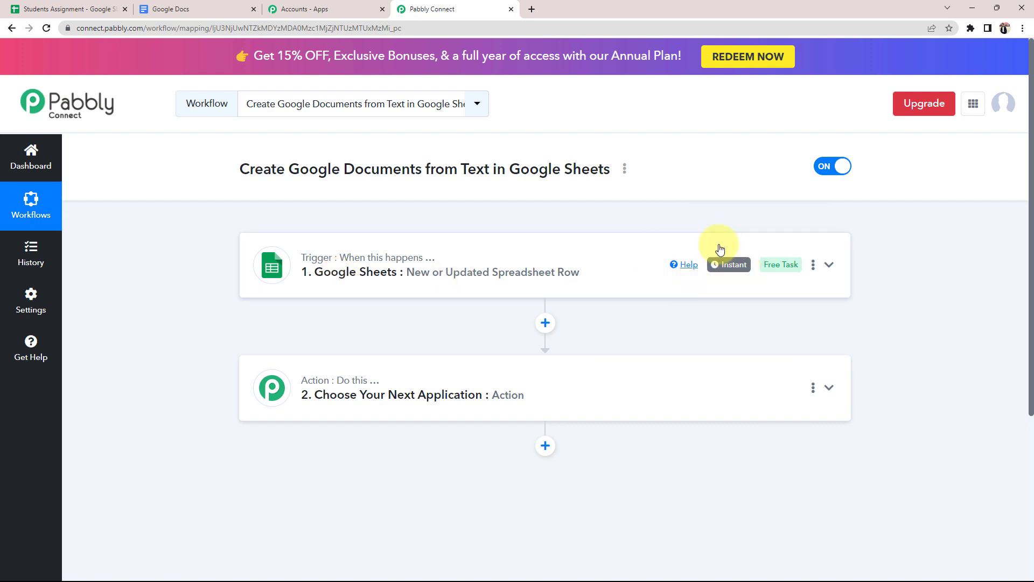
Step: Expand the workflow's action step and choose Google Docs as its app
scroll(290, 305, "down", 1)
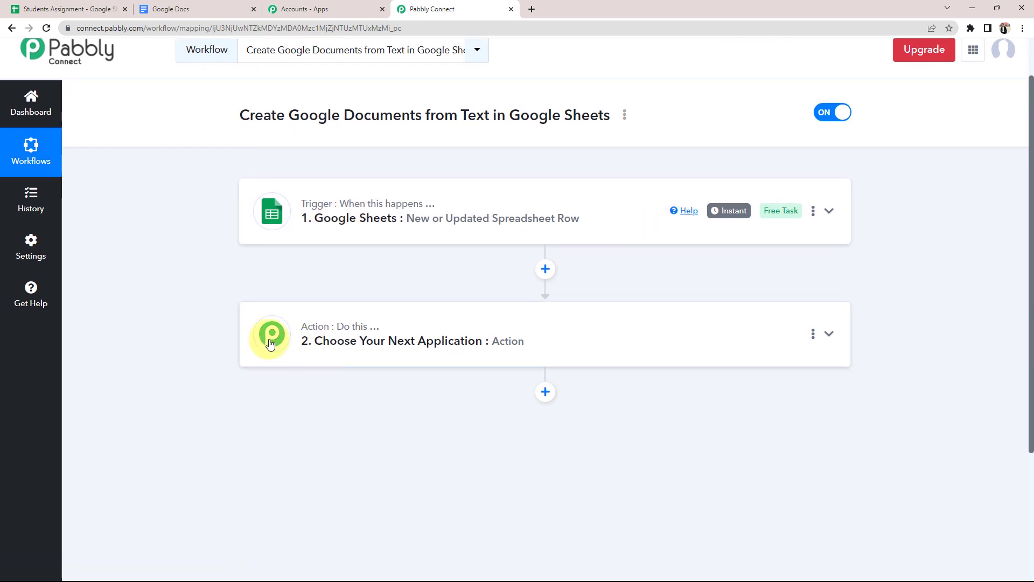
left_click(343, 340)
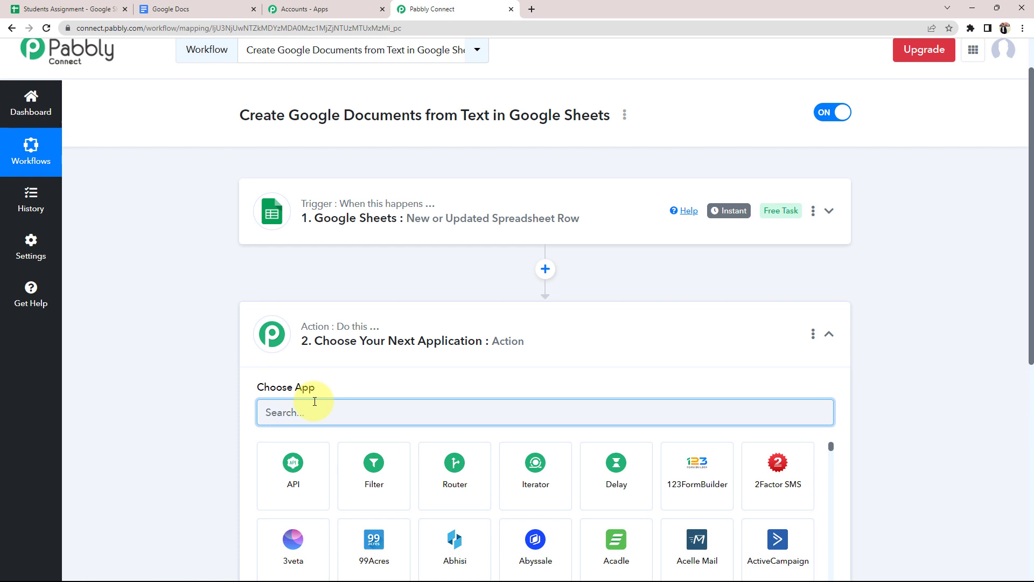
type("goog")
scroll(314, 401, "down", 2)
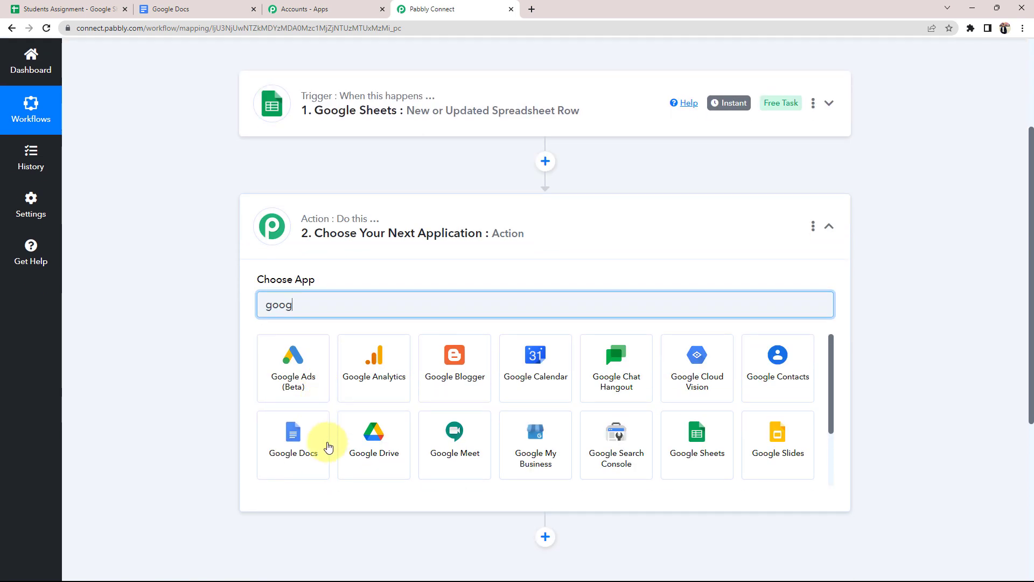
left_click(293, 452)
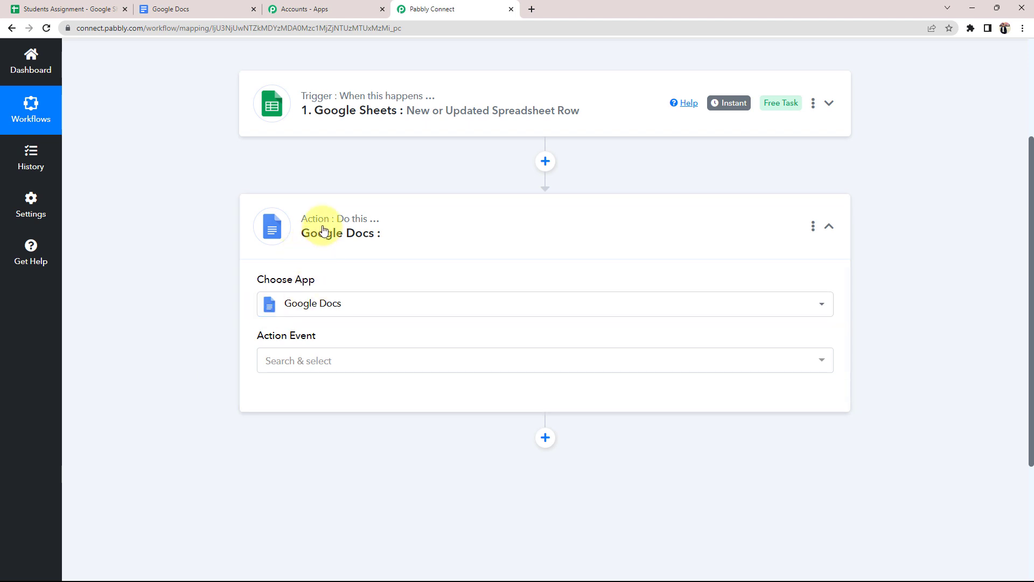
Step: Set the Google Docs action event to Create Document From Text
left_click(285, 365)
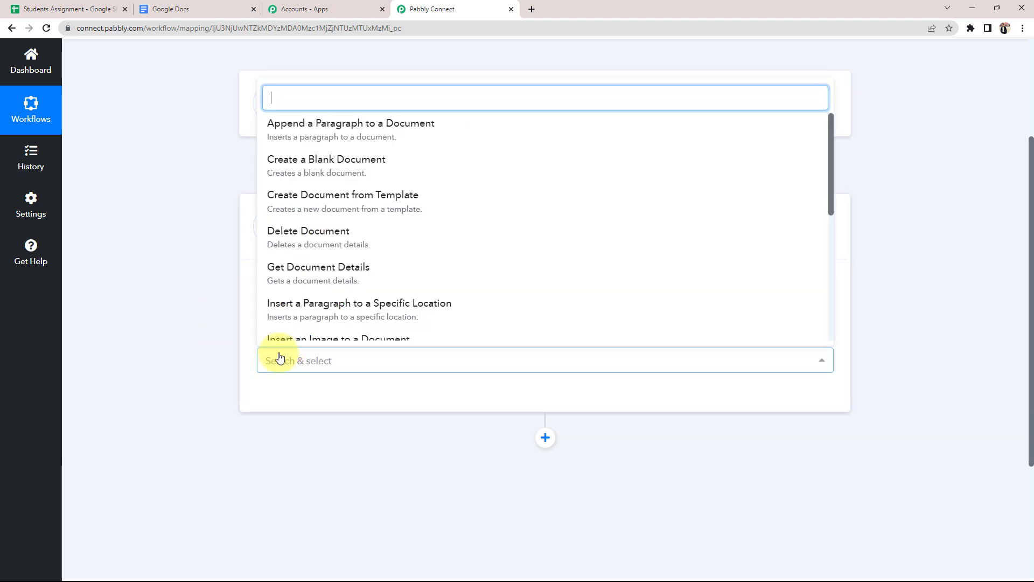
scroll(273, 259, "down", 3)
scroll(323, 294, "down", 3)
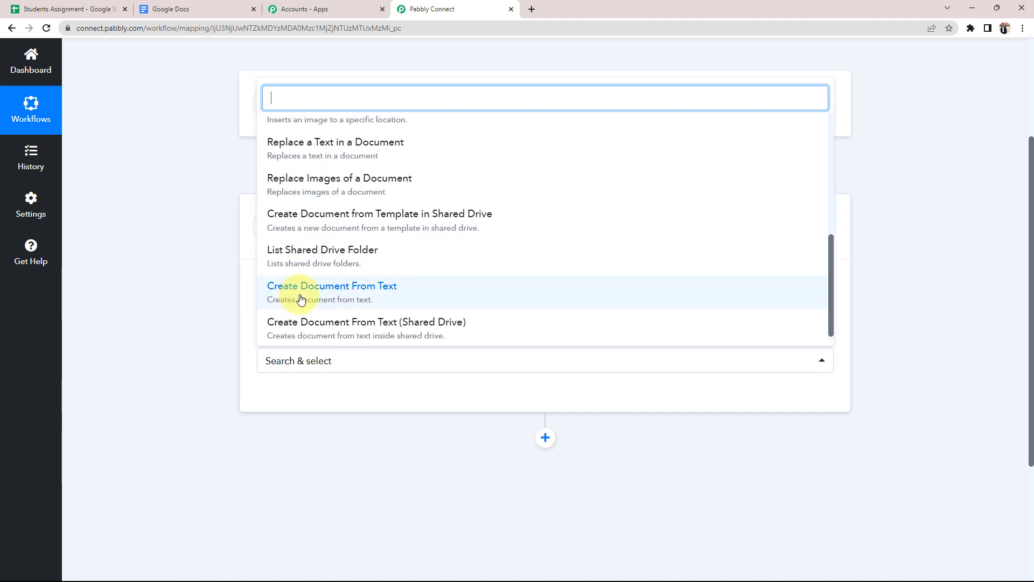
left_click(337, 298)
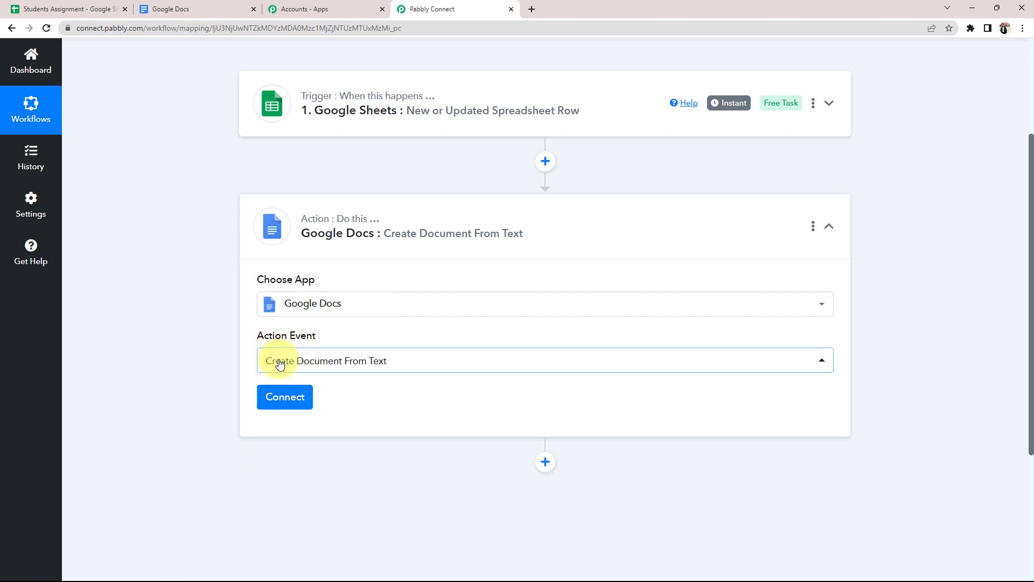
Step: Connect Google Docs through a new connection by signing in with the Google account and allowing Pabbly Connect Drive access
left_click(286, 398)
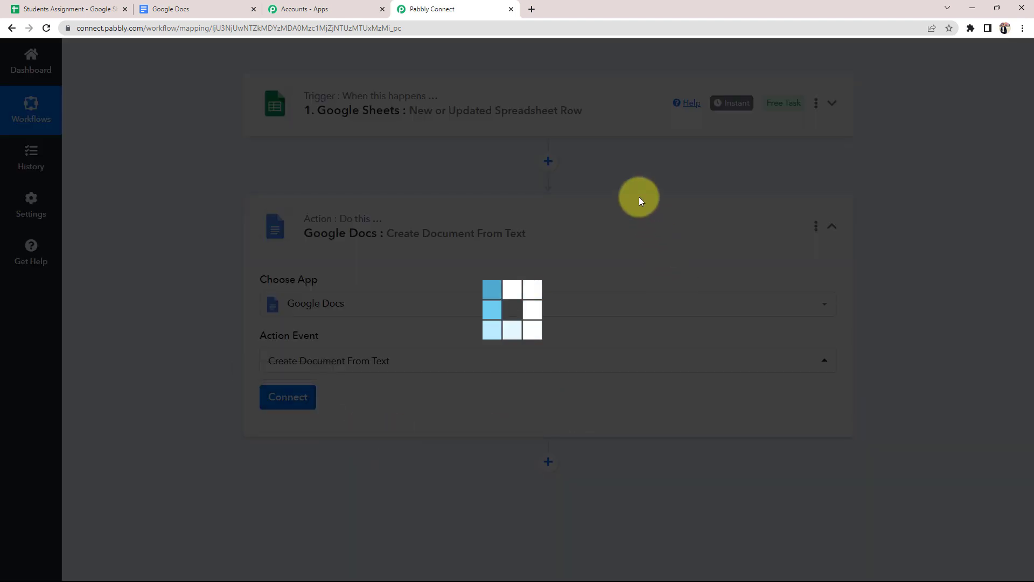
left_click_drag(553, 54, 683, 52)
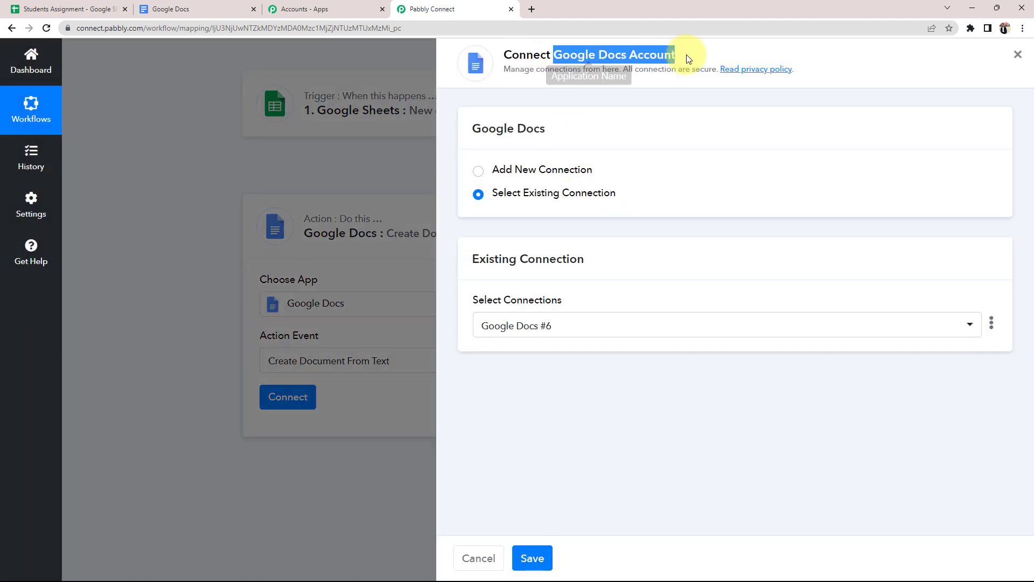
left_click(479, 172)
left_click(571, 317)
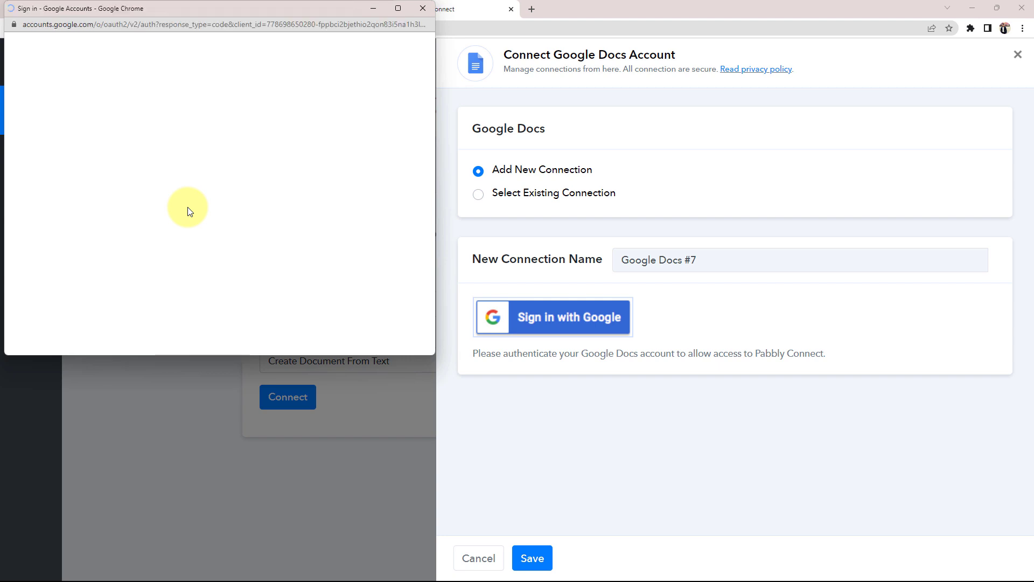
left_click(186, 204)
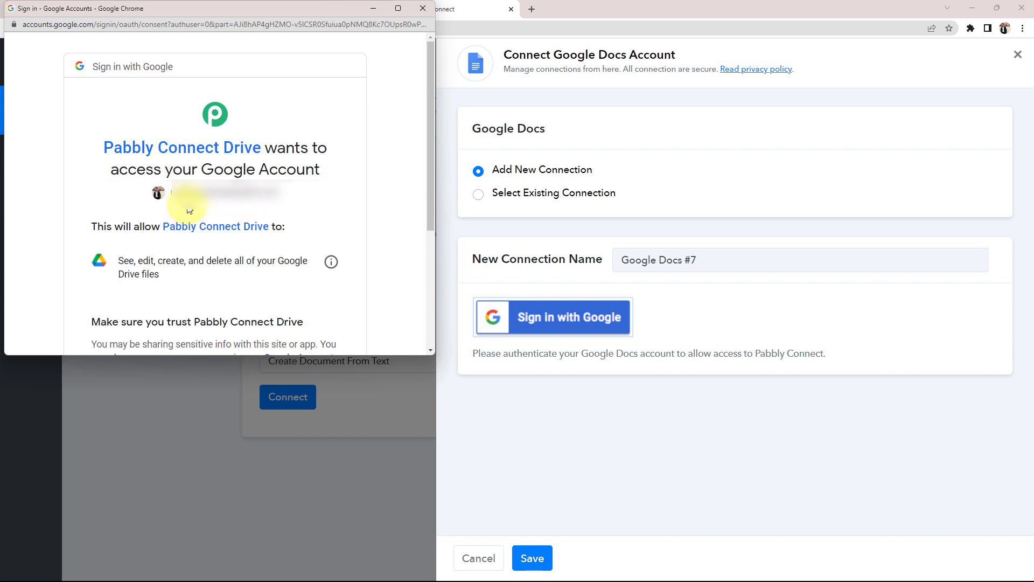
scroll(190, 210, "down", 3)
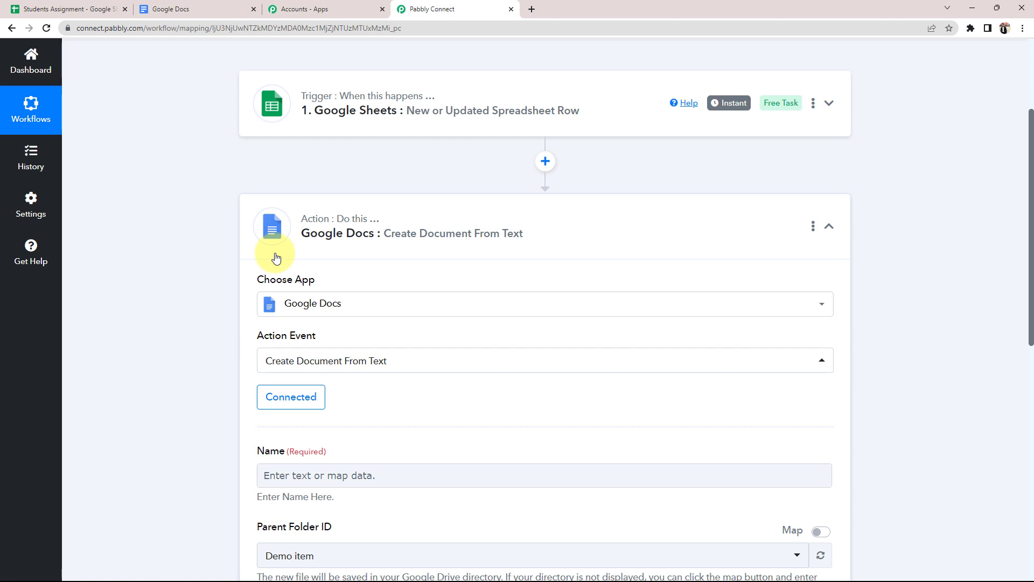
Step: Examine the Google Docs action's Name, Parent Folder ID and Content fields, checking the Docs home page and the student sheet for reference
scroll(196, 356, "down", 4)
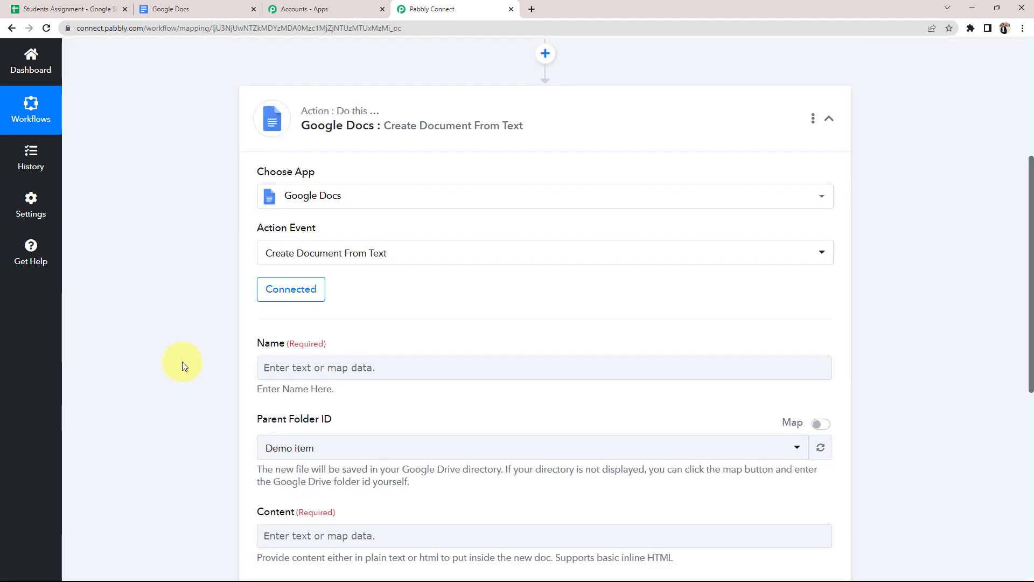
left_click_drag(259, 238, 286, 237)
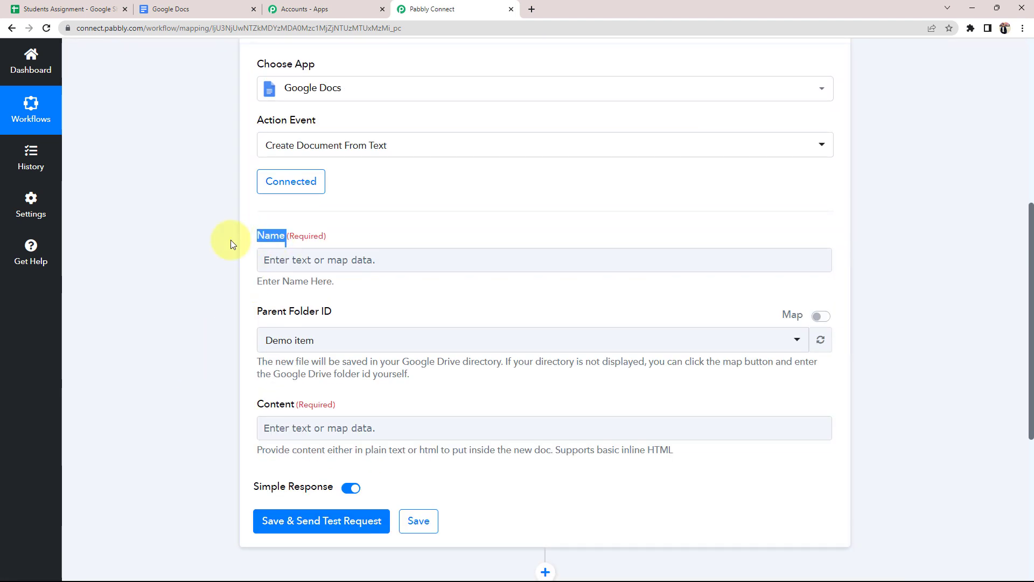
left_click(198, 244)
left_click(173, 9)
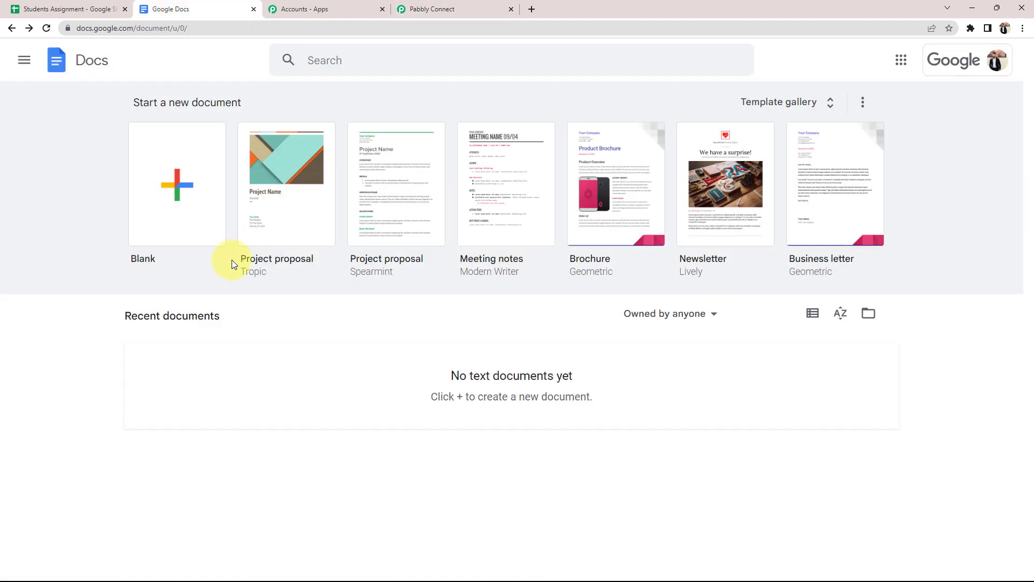
left_click(410, 9)
left_click(270, 259)
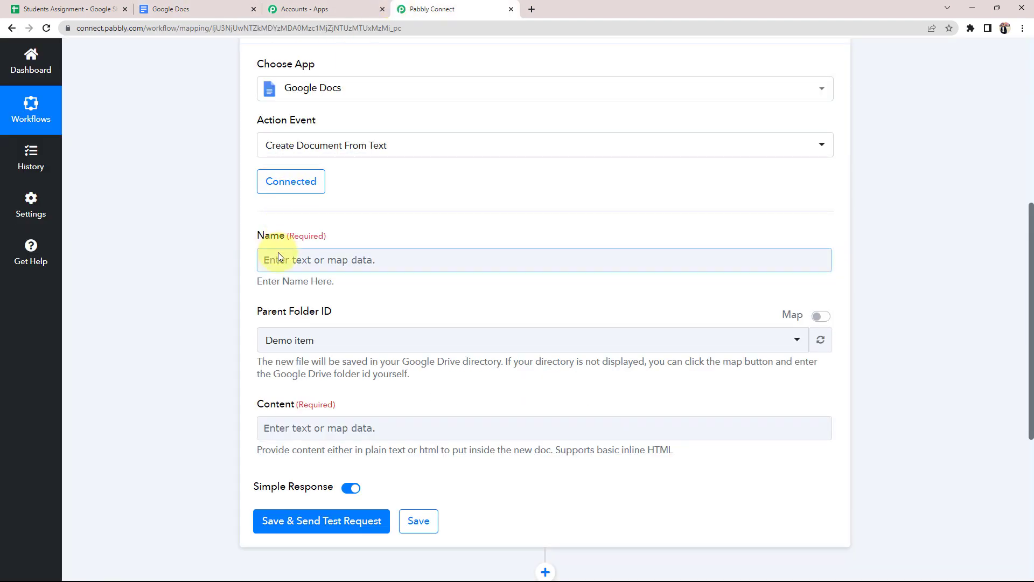
left_click(213, 248)
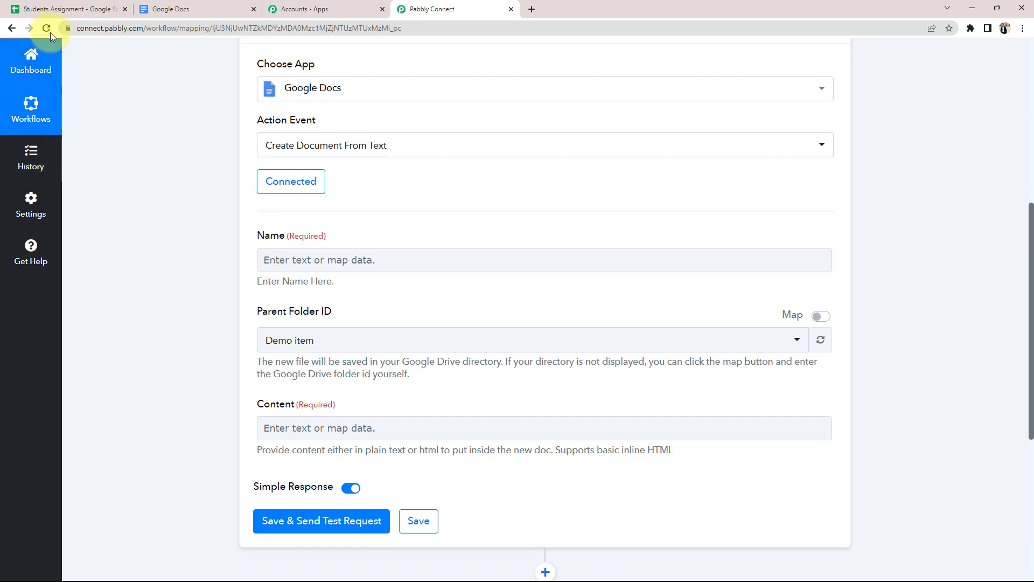
left_click(67, 9)
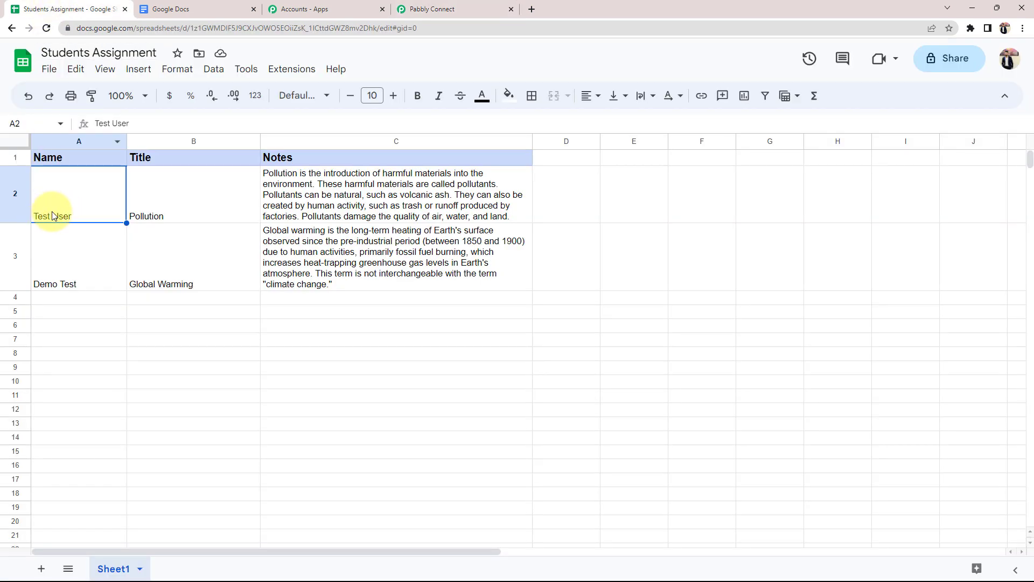
left_click(205, 10)
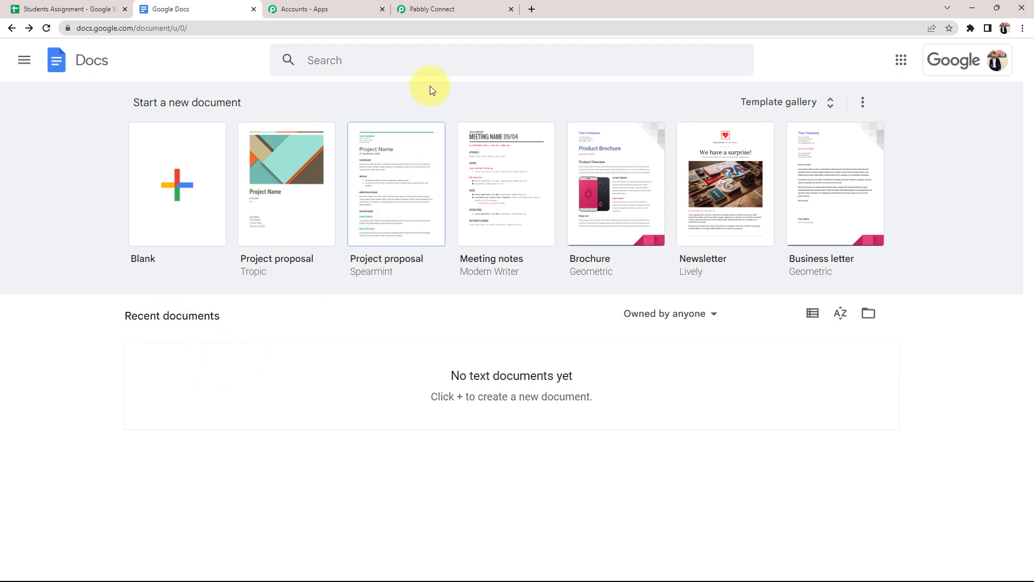
left_click(432, 9)
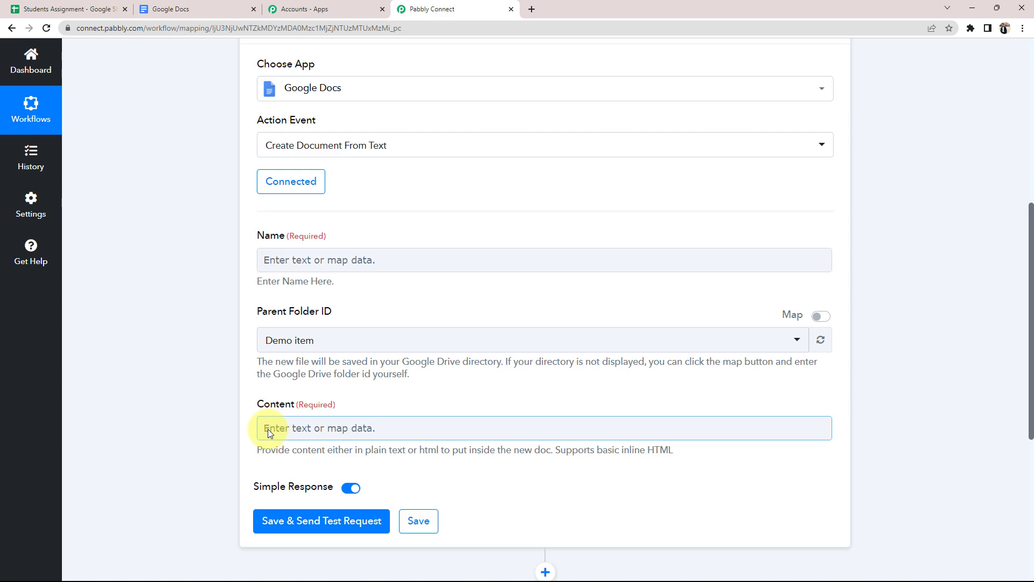
Step: Reopen the Google Sheets trigger step and review the received response values available for mapping
scroll(267, 428, "up", 7)
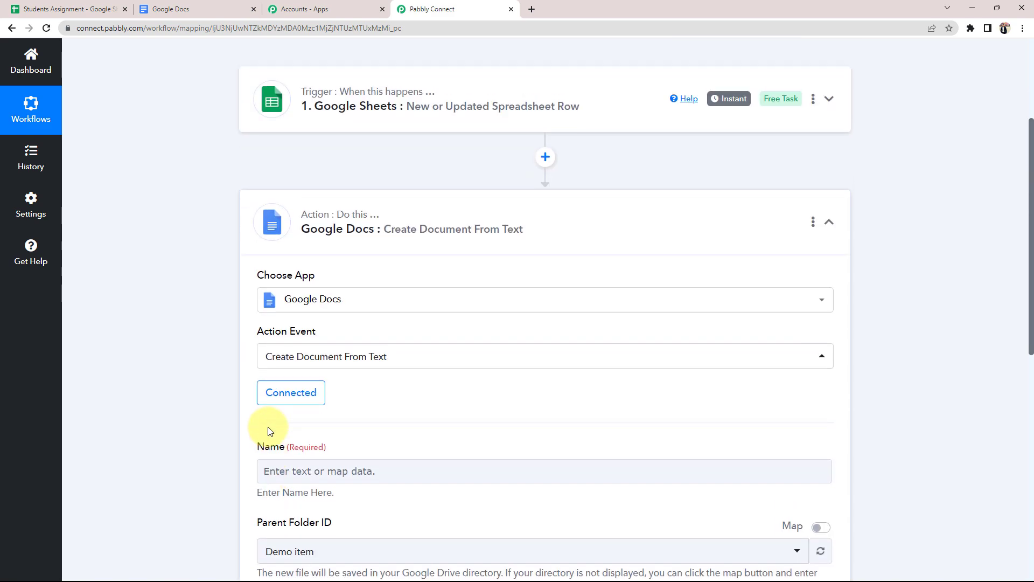
scroll(151, 422, "down", 10)
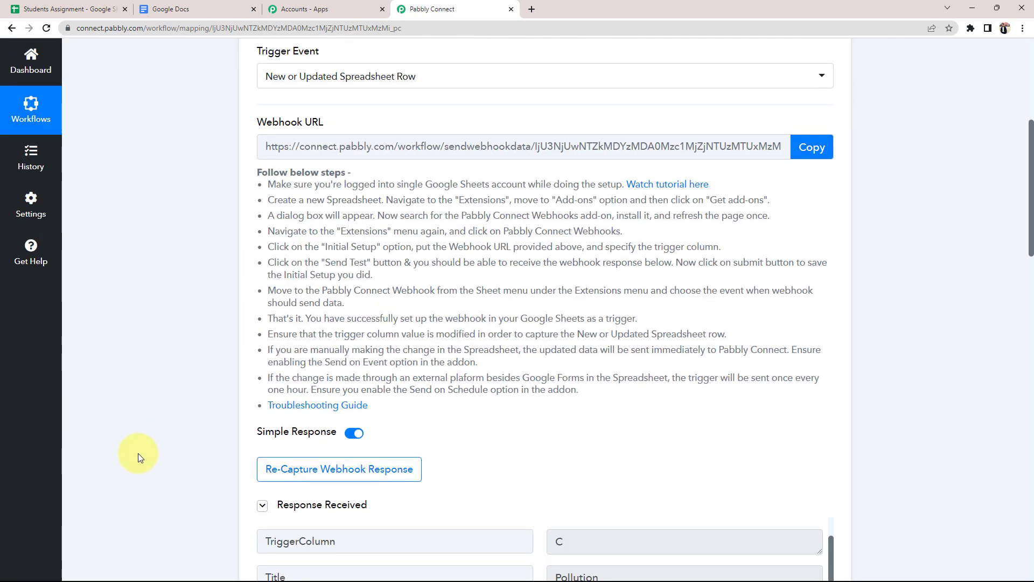
triple_click(664, 349)
scroll(231, 471, "down", 12)
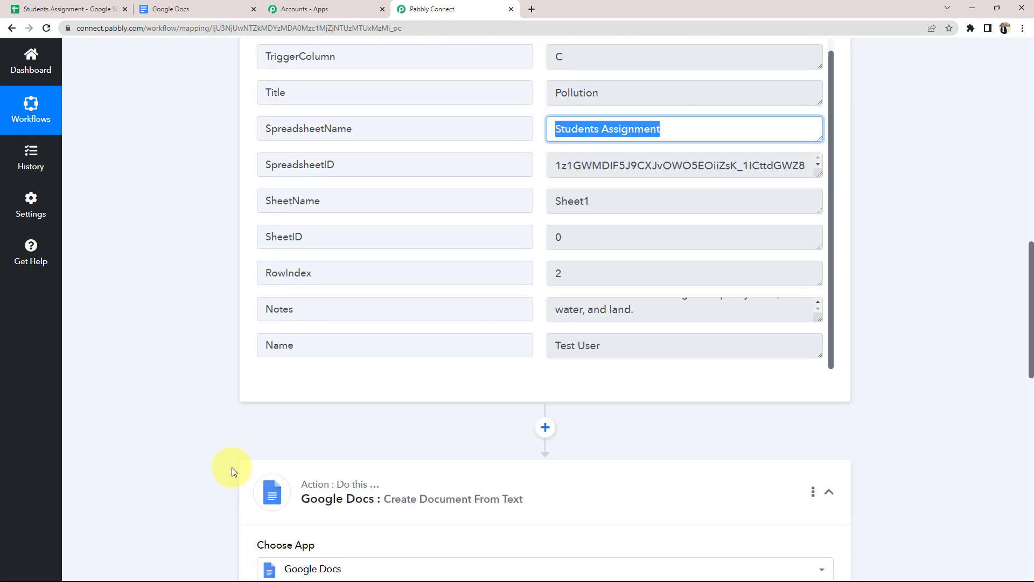
Step: Map the Google Docs action's Name field to the Name value from the Google Sheets trigger
scroll(237, 388, "down", 2)
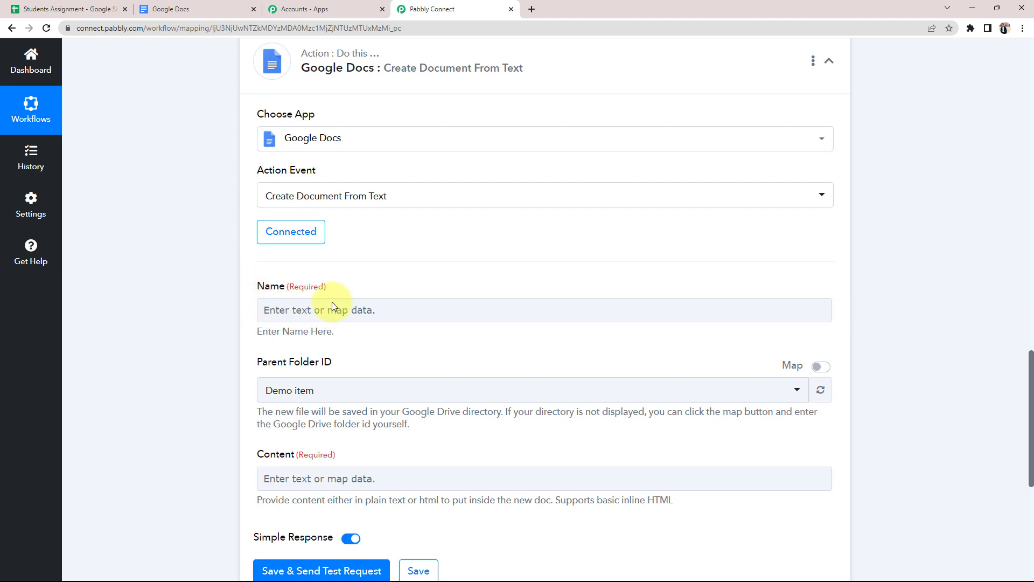
left_click(296, 309)
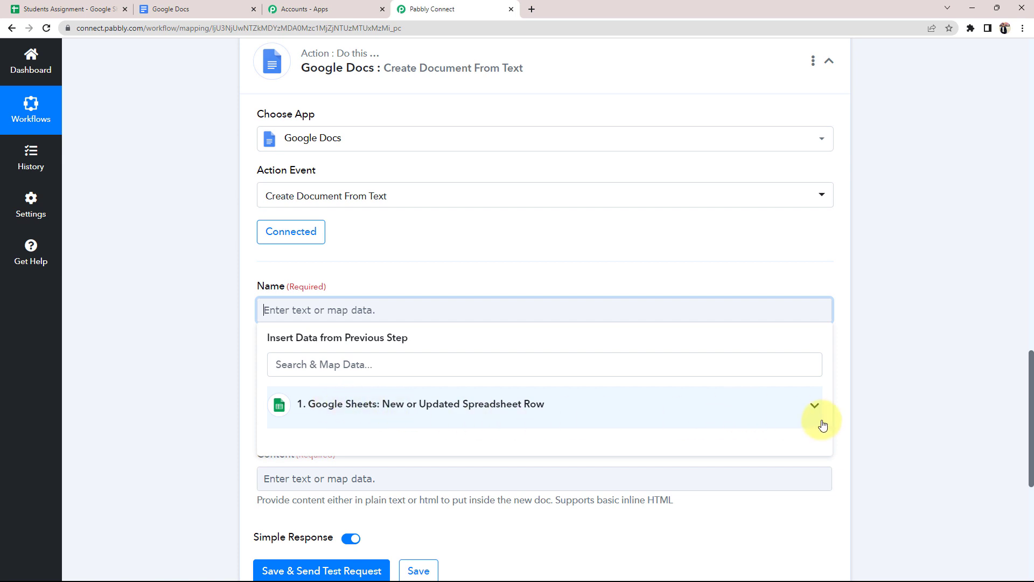
left_click(814, 406)
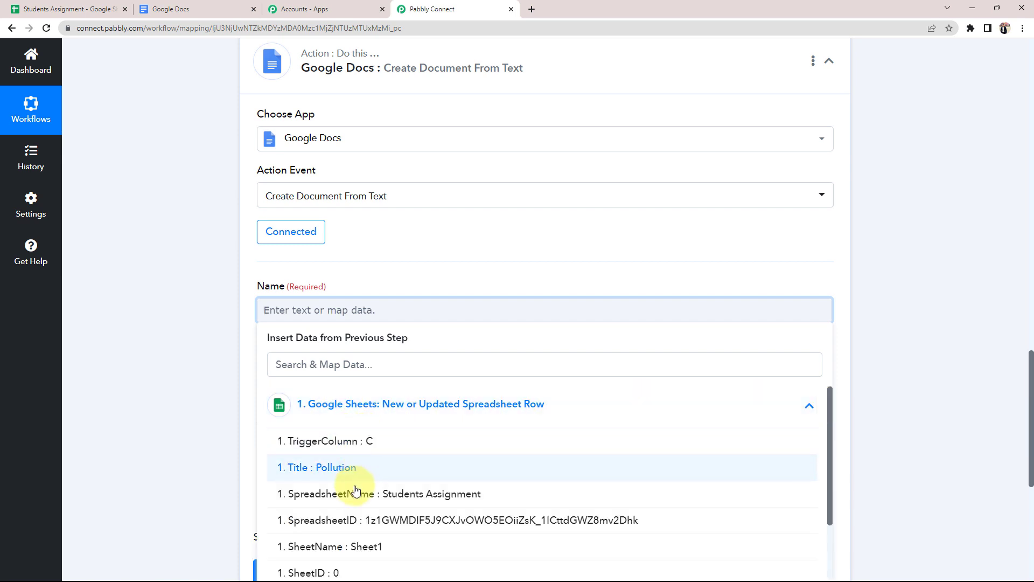
scroll(301, 474, "down", 1)
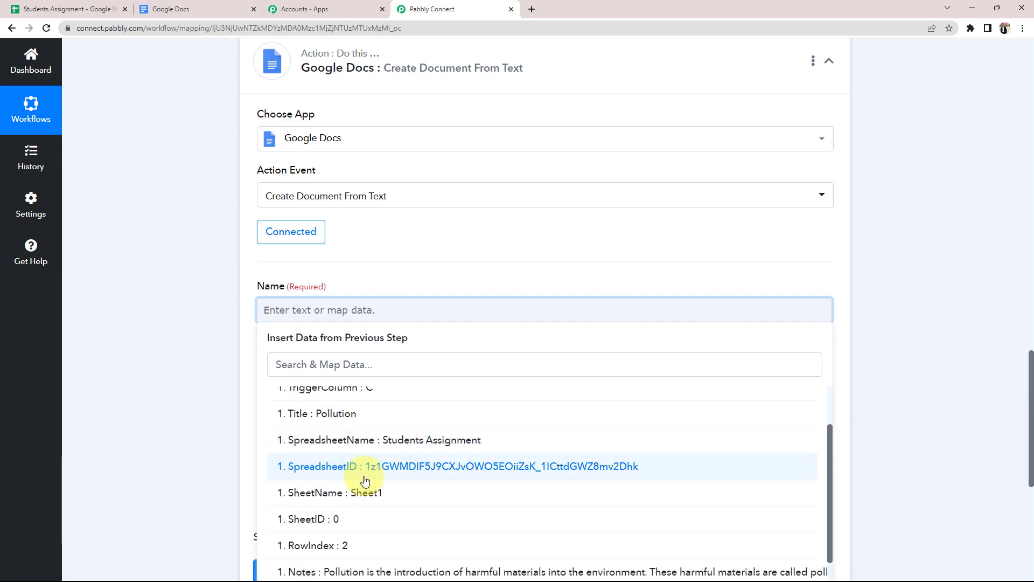
scroll(365, 480, "down", 5)
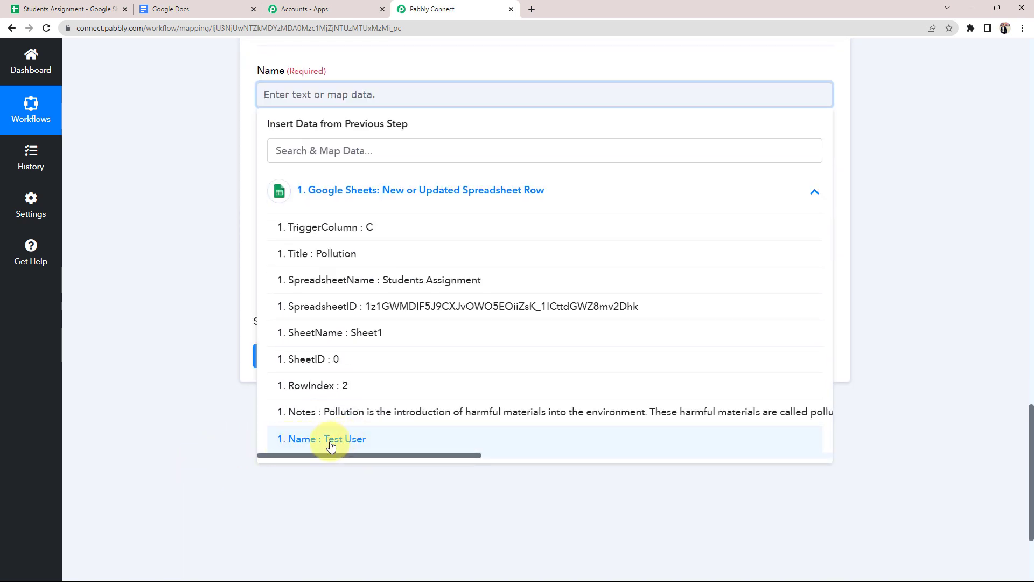
left_click(338, 440)
left_click(220, 316)
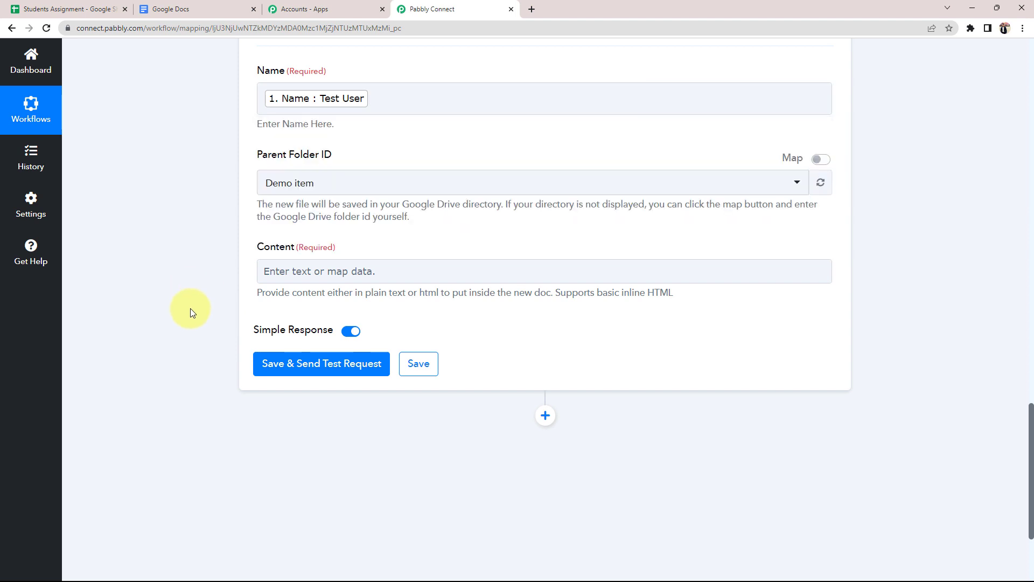
Step: Set the Google Docs action's Parent Folder ID to Test Item
scroll(192, 323, "up", 3)
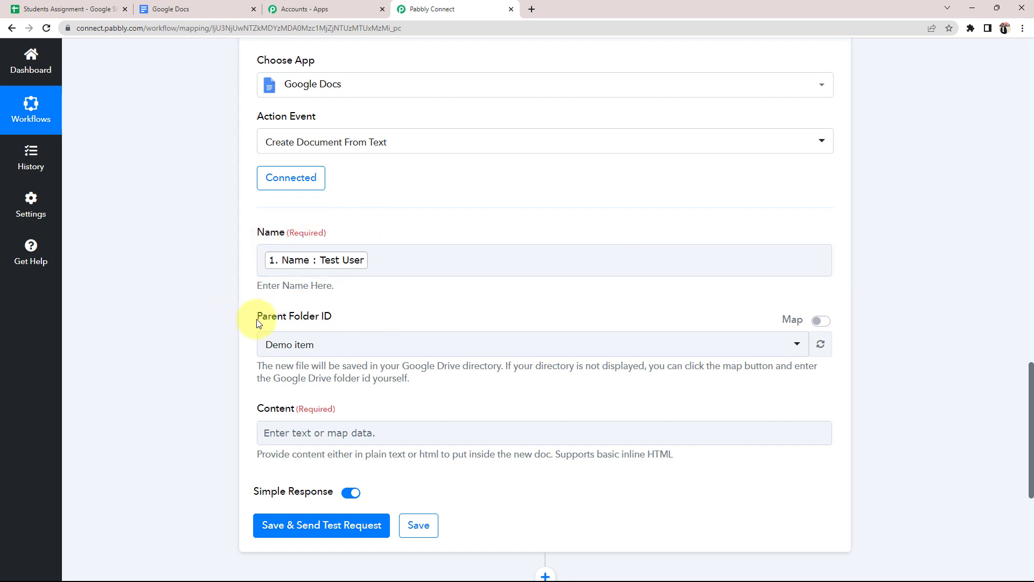
left_click_drag(255, 319, 322, 322)
left_click(234, 328)
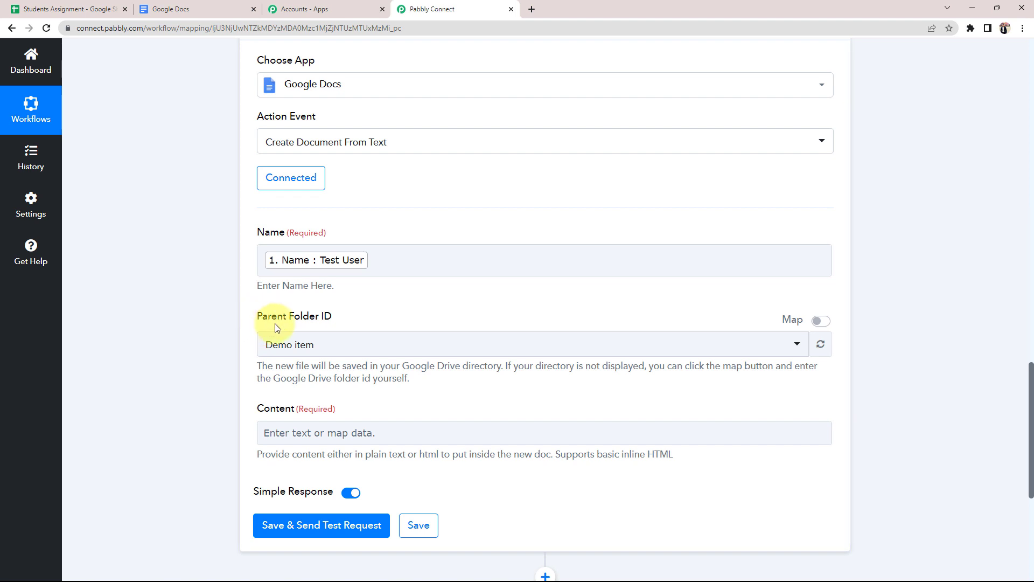
left_click(294, 345)
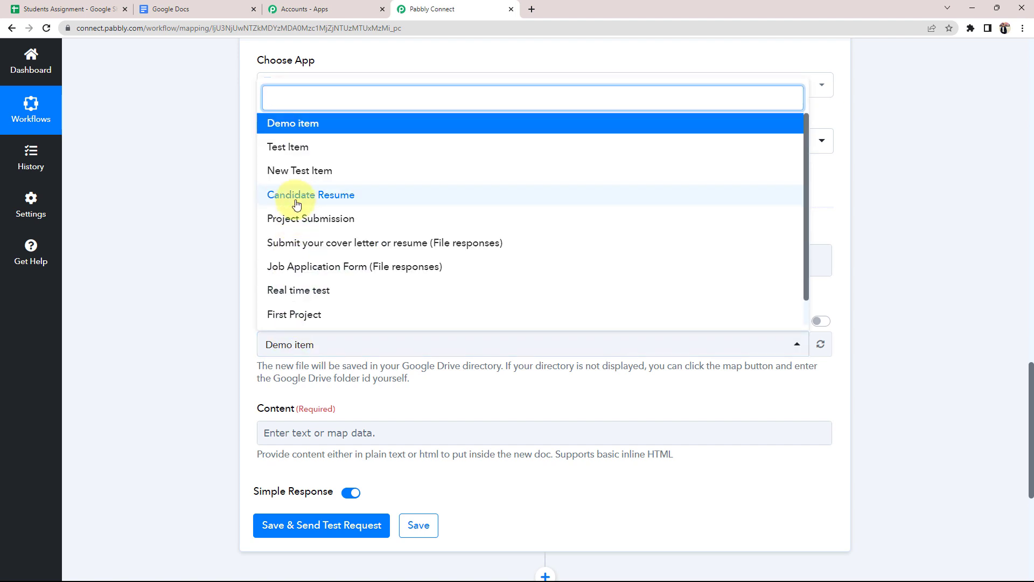
left_click(289, 148)
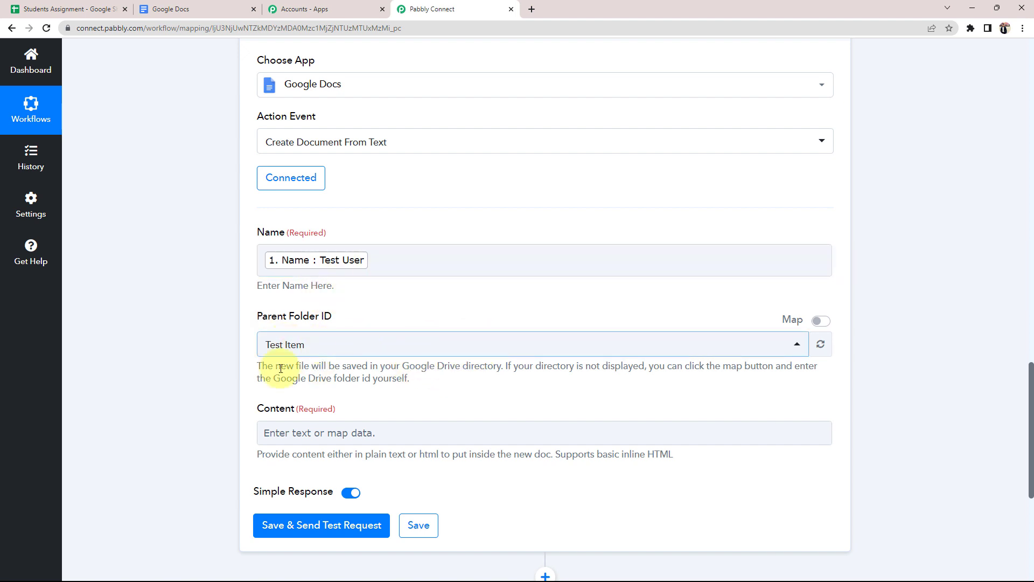
scroll(232, 387, "down", 1)
scroll(208, 393, "down", 2)
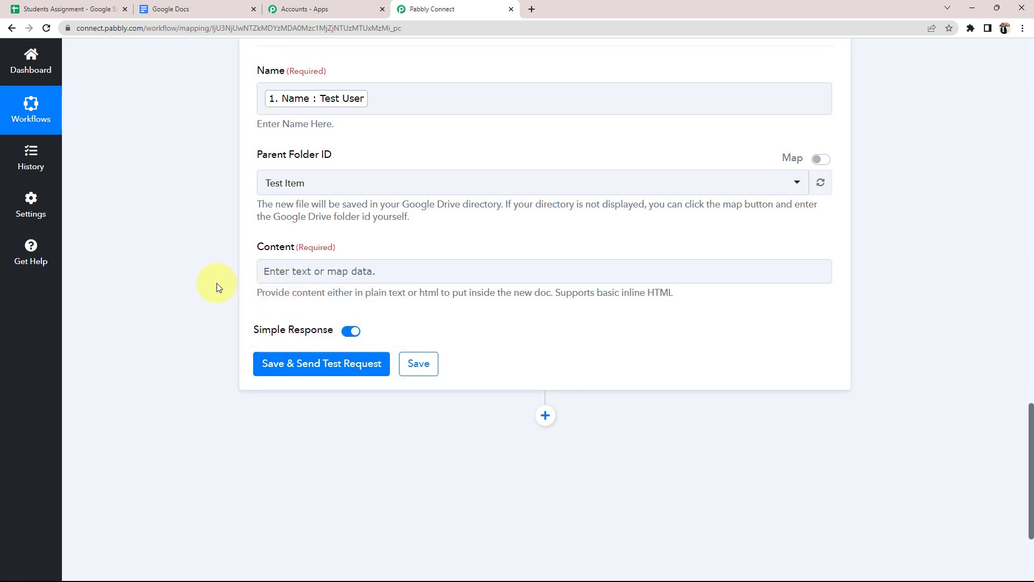
Step: Begin the Content field with an <H1> tag followed by the Title value mapped from the Google Sheets trigger
scroll(209, 312, "up", 3)
left_click(116, 9)
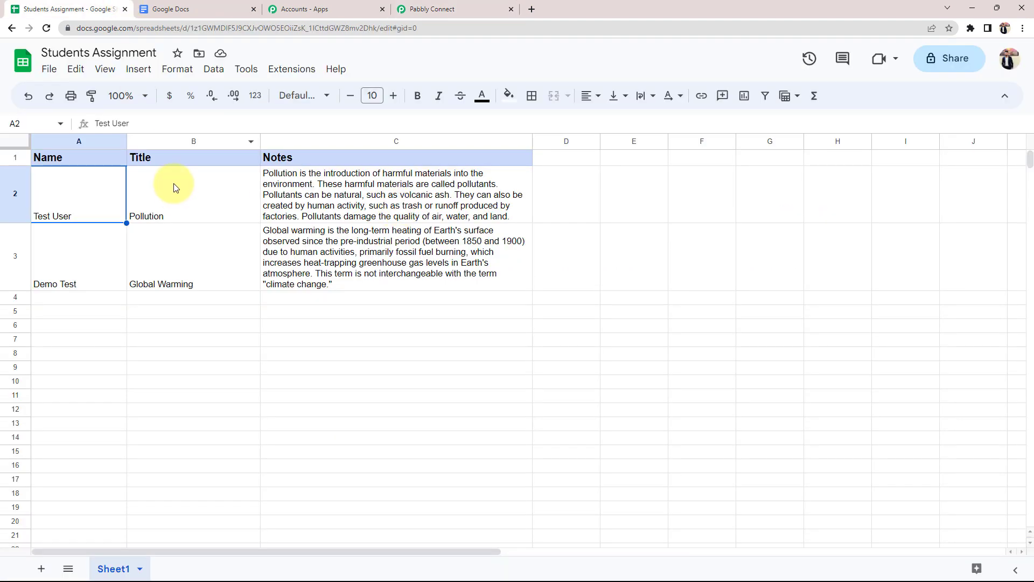
left_click(188, 196)
left_click(301, 195)
left_click(445, 11)
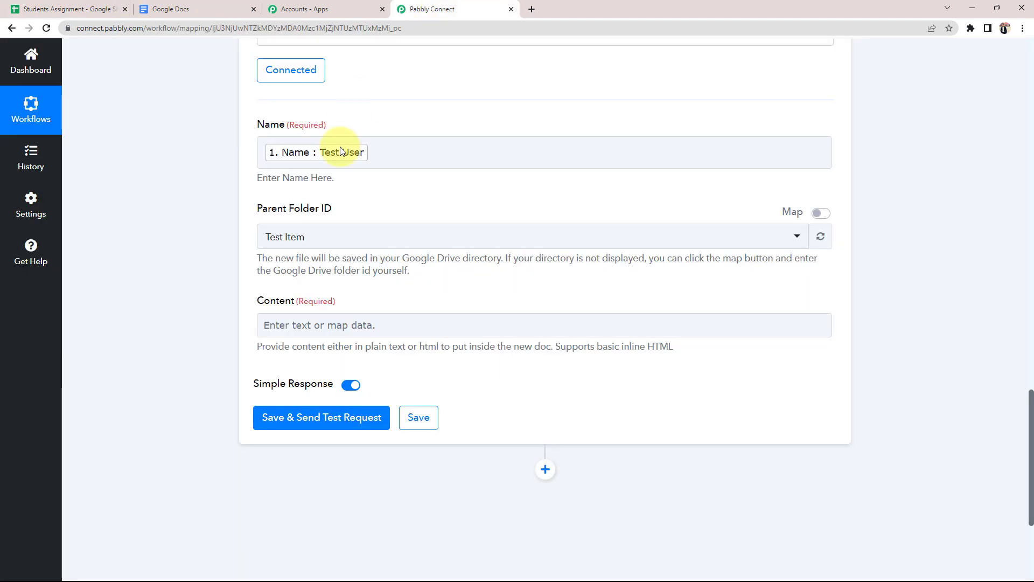
scroll(221, 316, "down", 1)
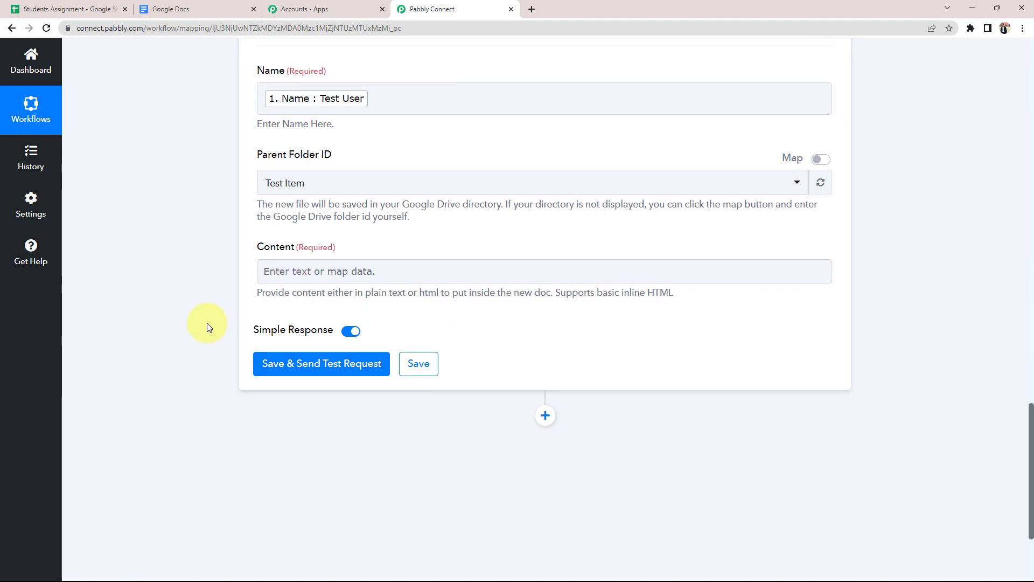
left_click(286, 270)
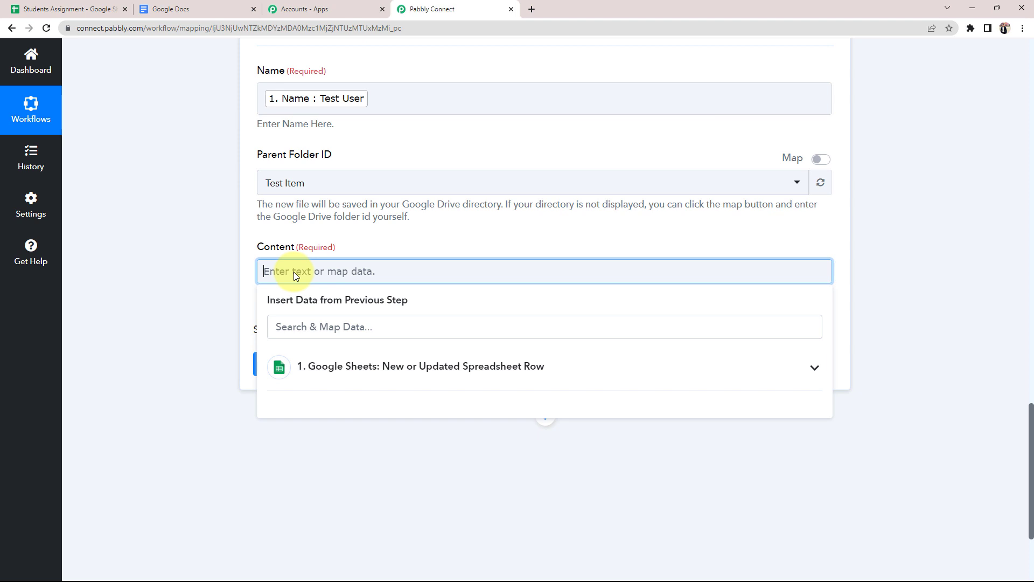
type("<H1>")
left_click(347, 372)
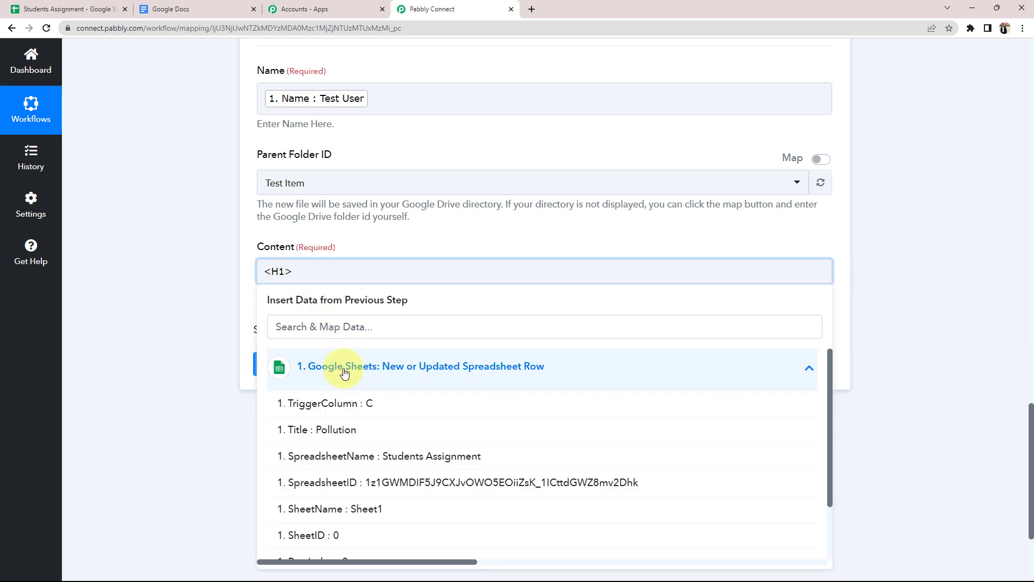
left_click(336, 429)
left_click(209, 312)
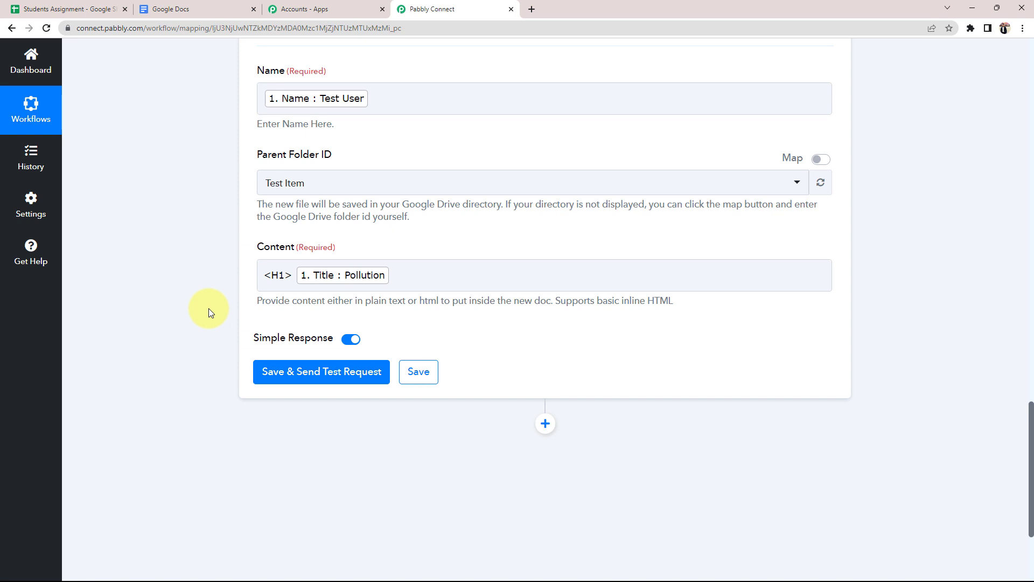
Step: Add a closing </H1> tag after the mapped Title in the Content field
scroll(208, 313, "down", 3)
scroll(210, 313, "up", 3)
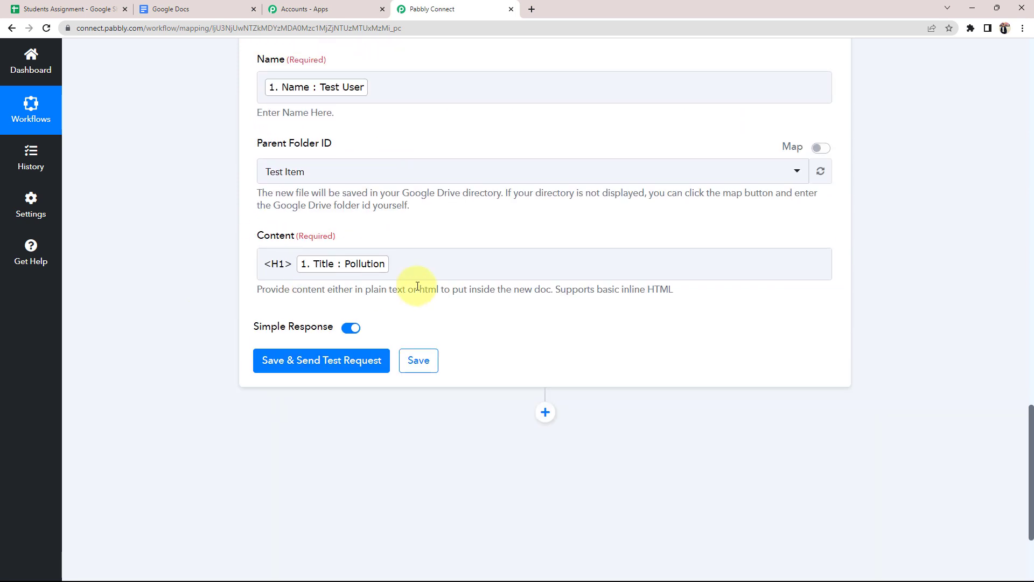
left_click(478, 260)
scroll(227, 294, "up", 1)
scroll(223, 305, "up", 1)
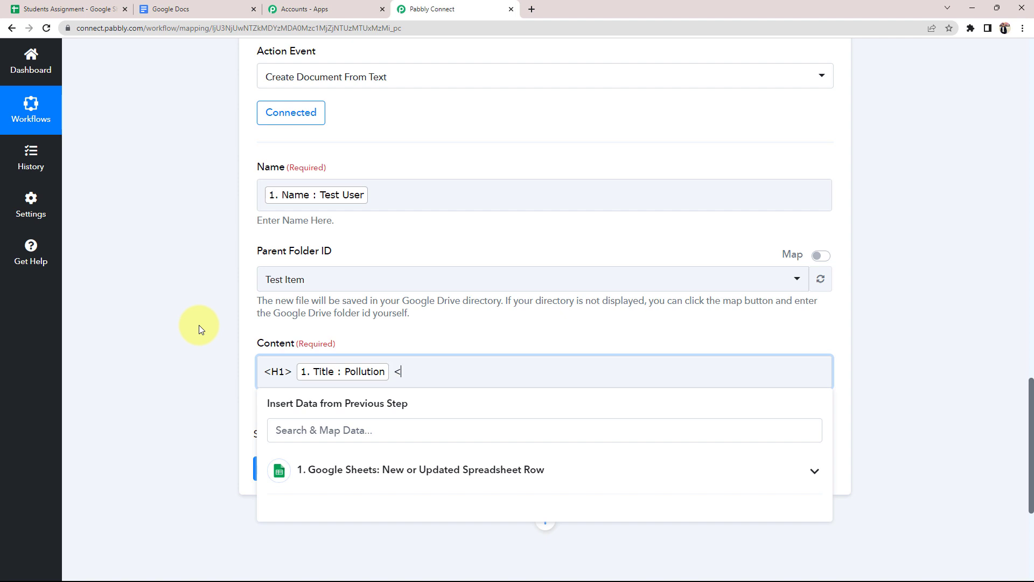
type("</H1>")
key("Return")
left_click(164, 342)
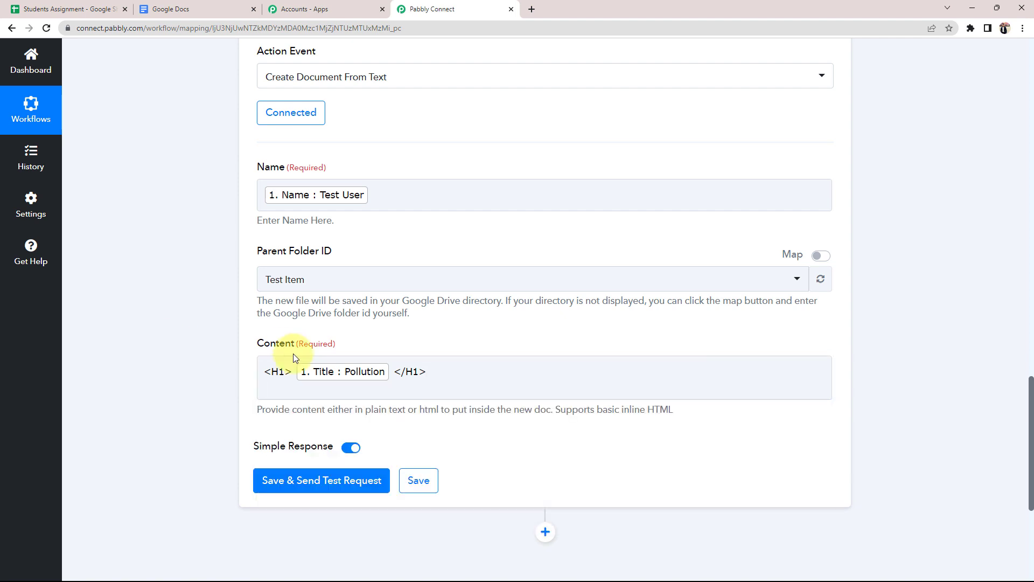
Step: Map the trigger's Notes value on a new line below the title heading in the Content field
left_click(548, 374)
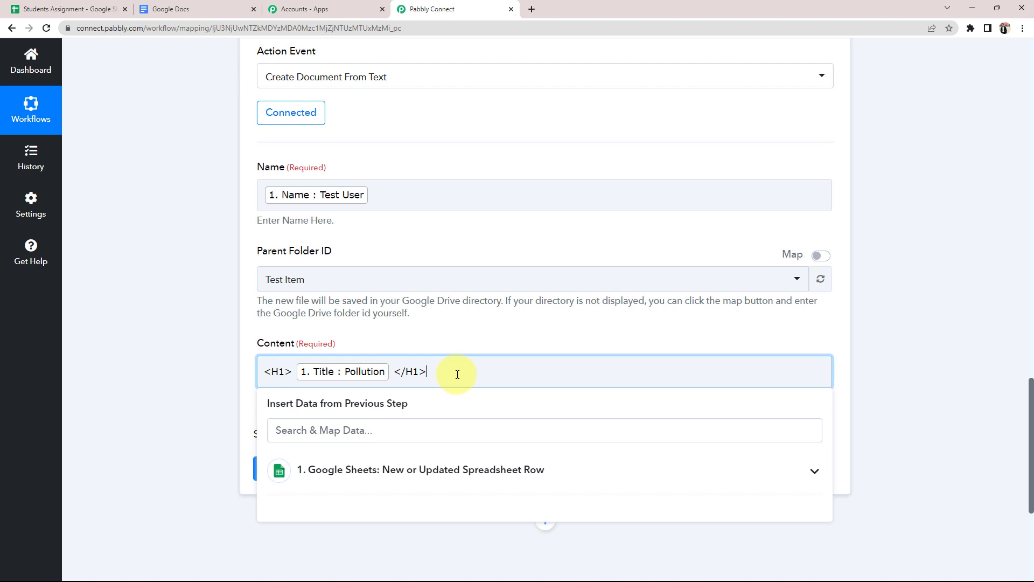
key("Return")
left_click(358, 481)
scroll(454, 445, "down", 2)
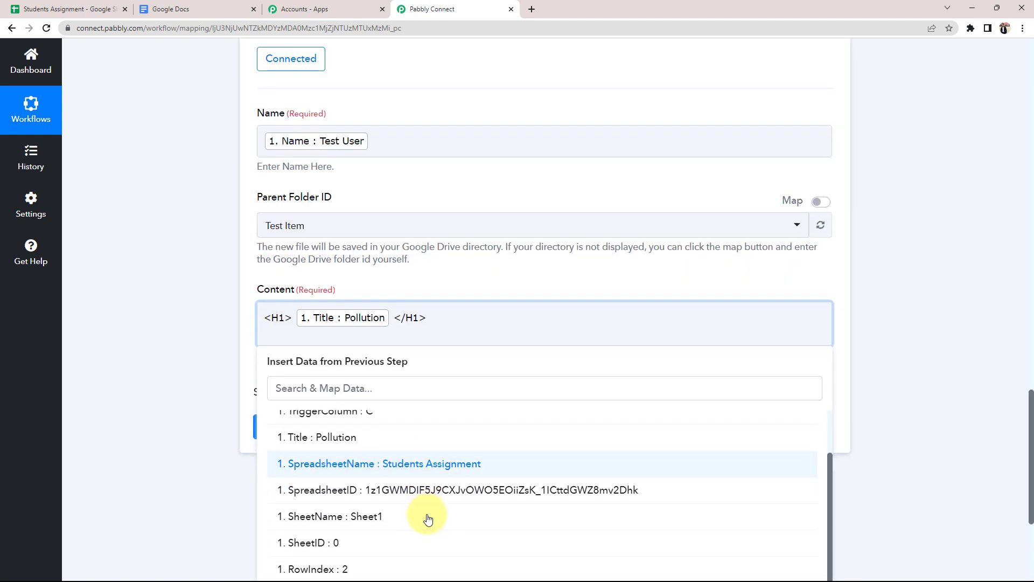
scroll(362, 519, "down", 1)
left_click(368, 521)
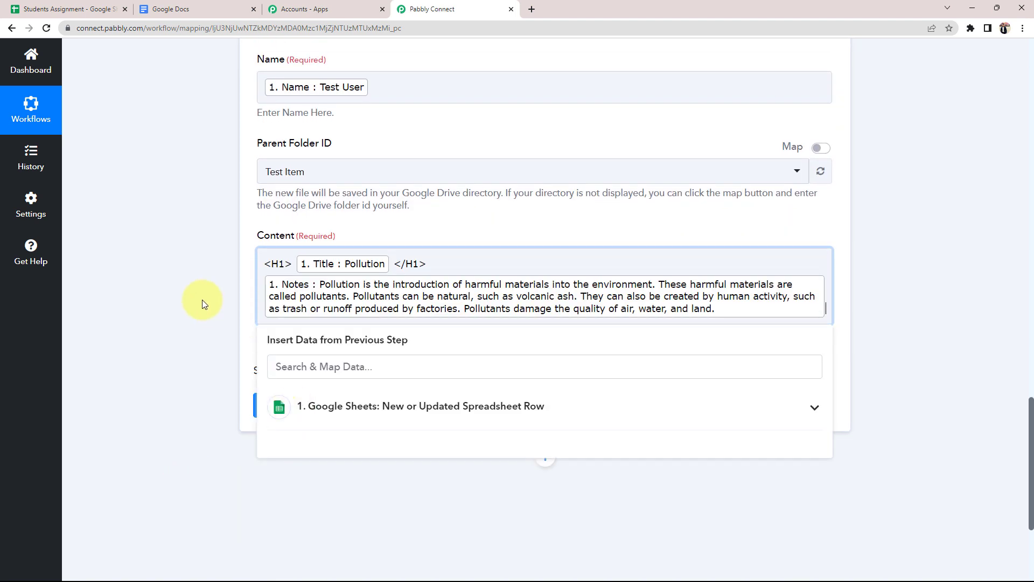
left_click(202, 299)
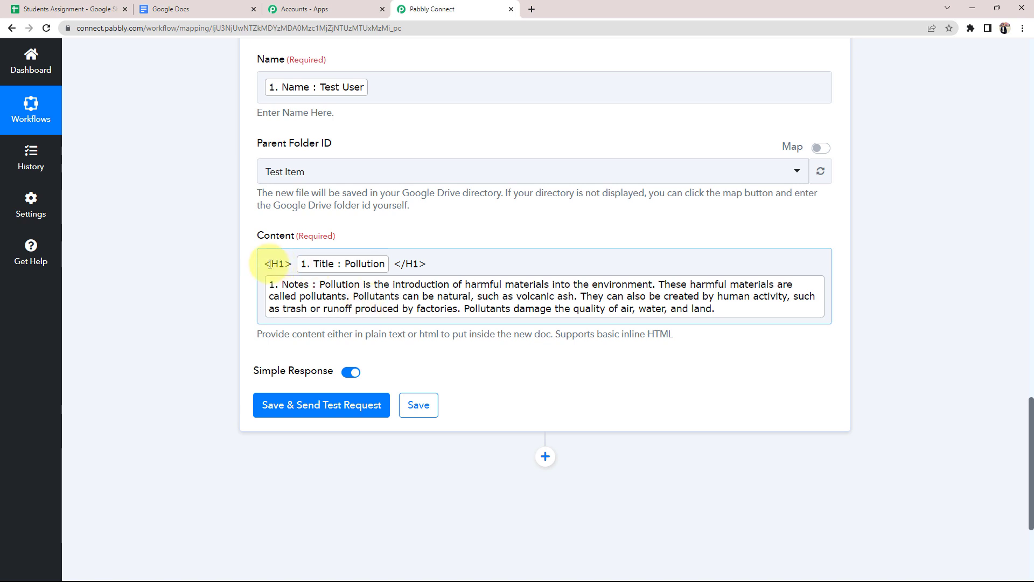
Step: Review the mapped Name, folder and Content fields against the Students Assignment sheet's columns and the Docs home page
scroll(160, 376, "up", 2)
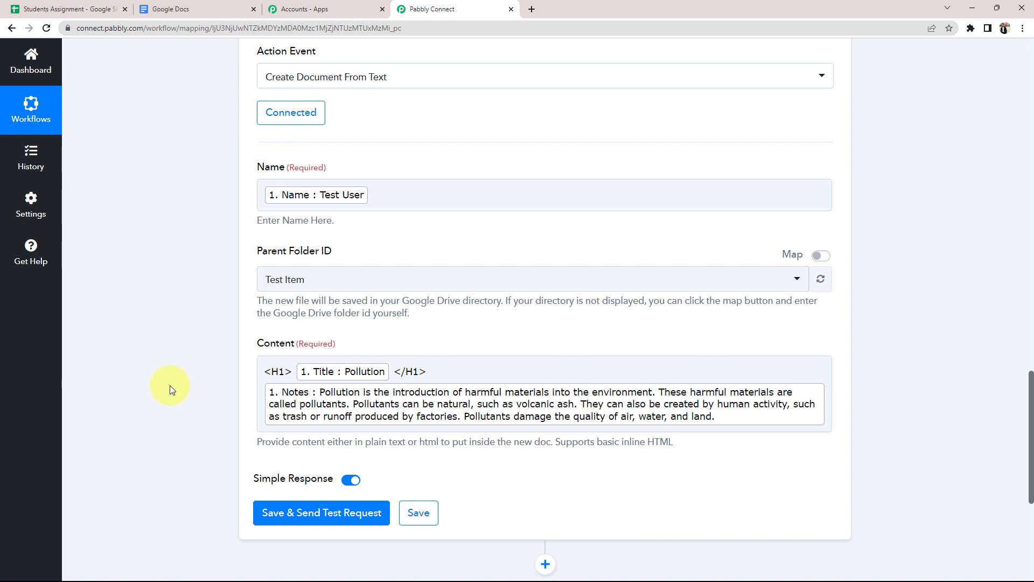
left_click(60, 11)
left_click(49, 302)
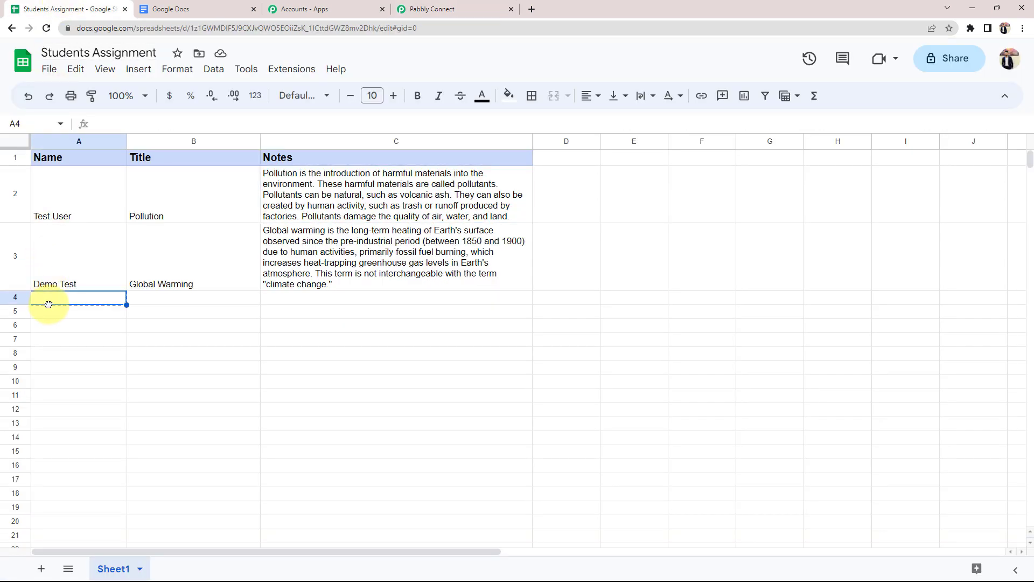
left_click(151, 305)
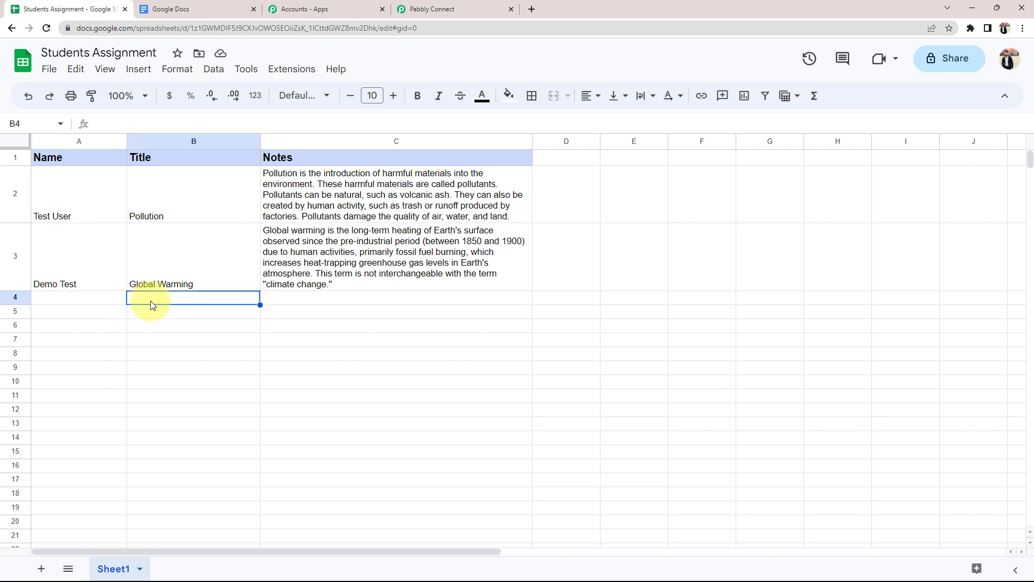
left_click(431, 9)
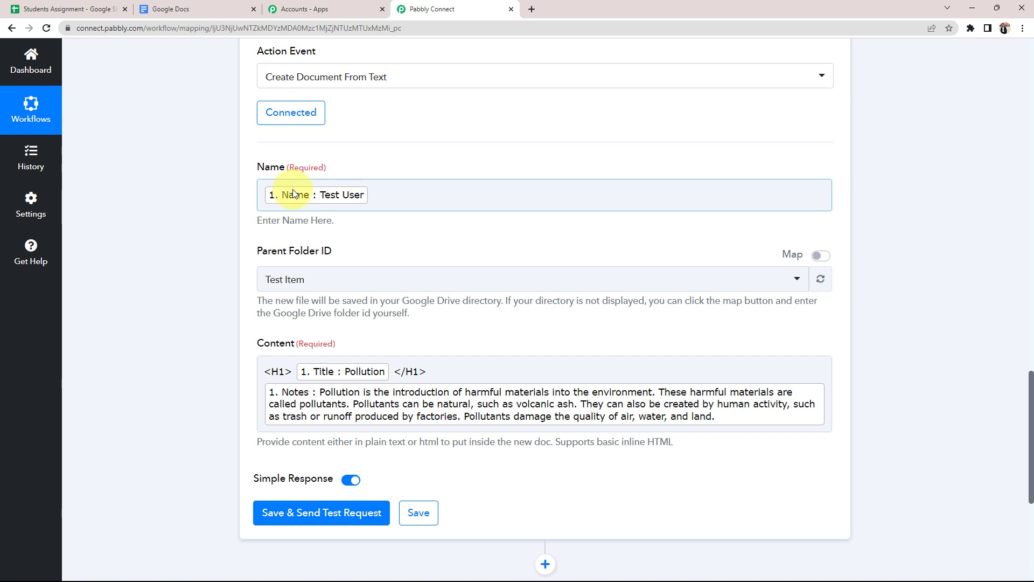
left_click(181, 7)
left_click(455, 7)
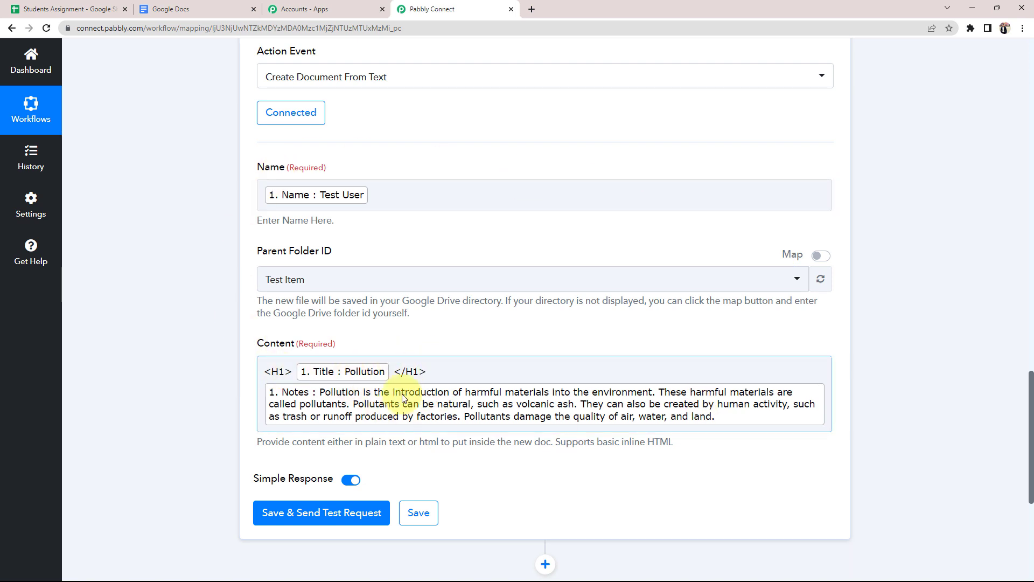
left_click(397, 193)
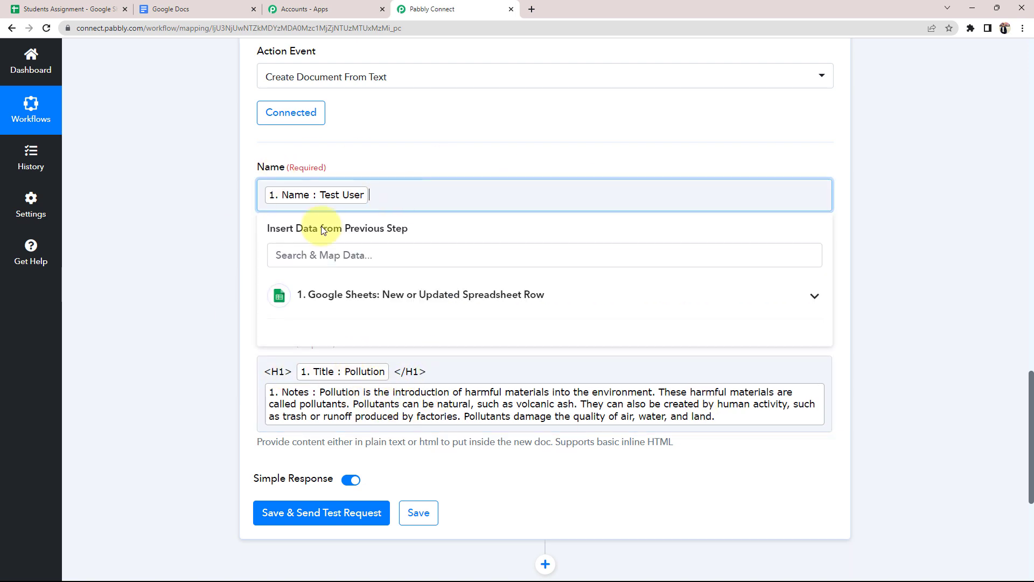
left_click(223, 397)
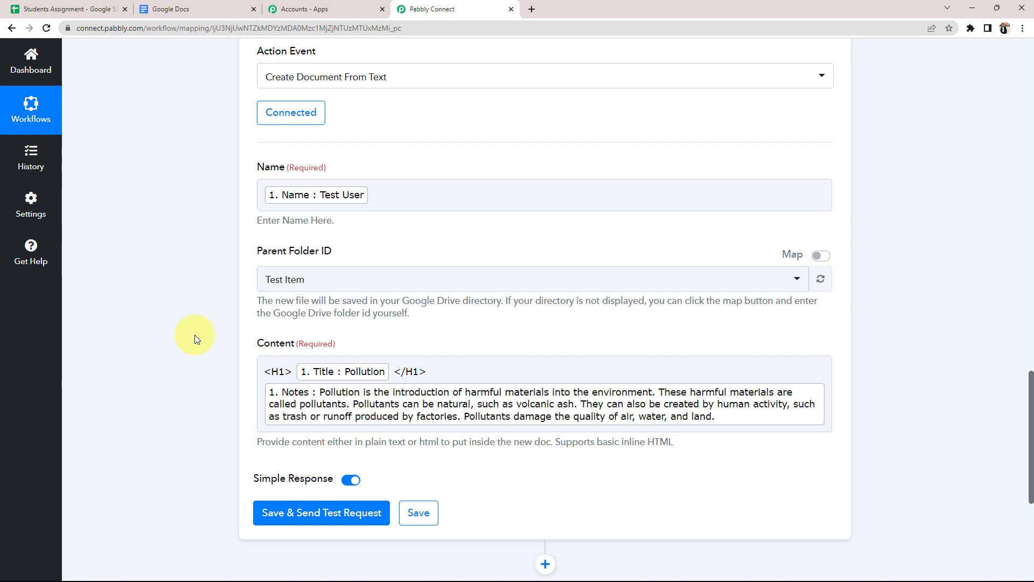
Step: Save the Google Docs action with a test request and review the response received
left_click(267, 509)
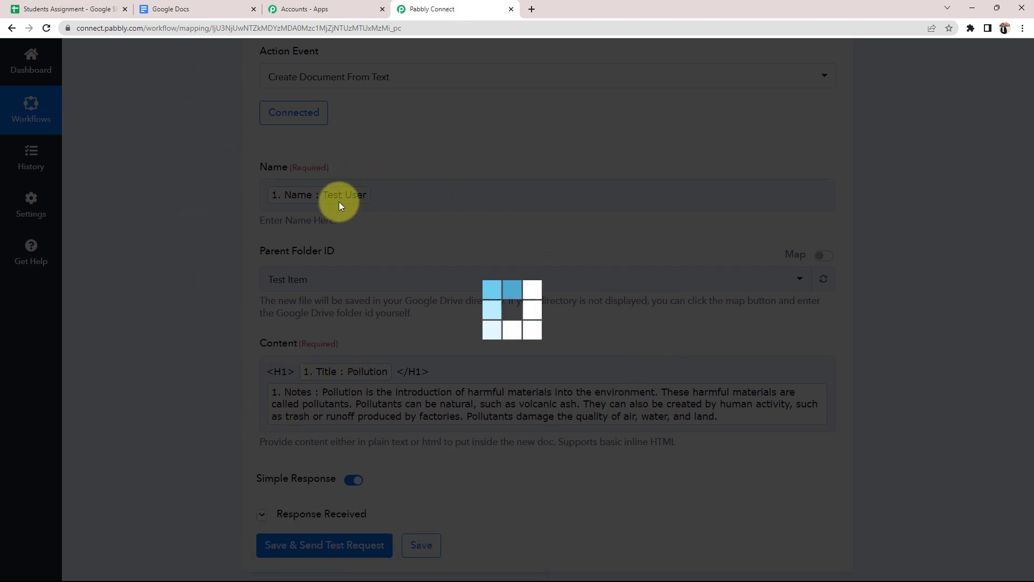
scroll(167, 403, "down", 4)
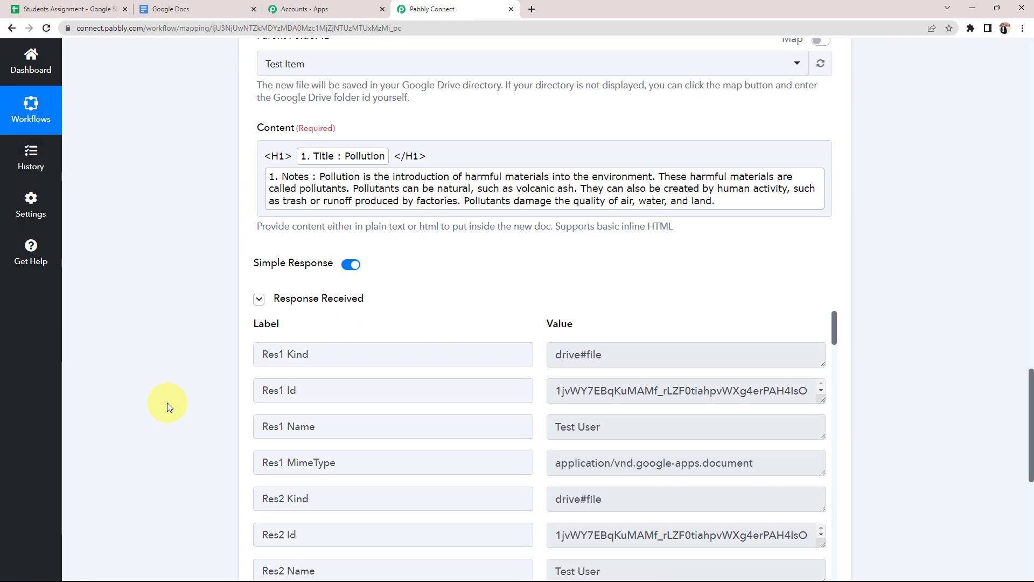
scroll(586, 441, "down", 2)
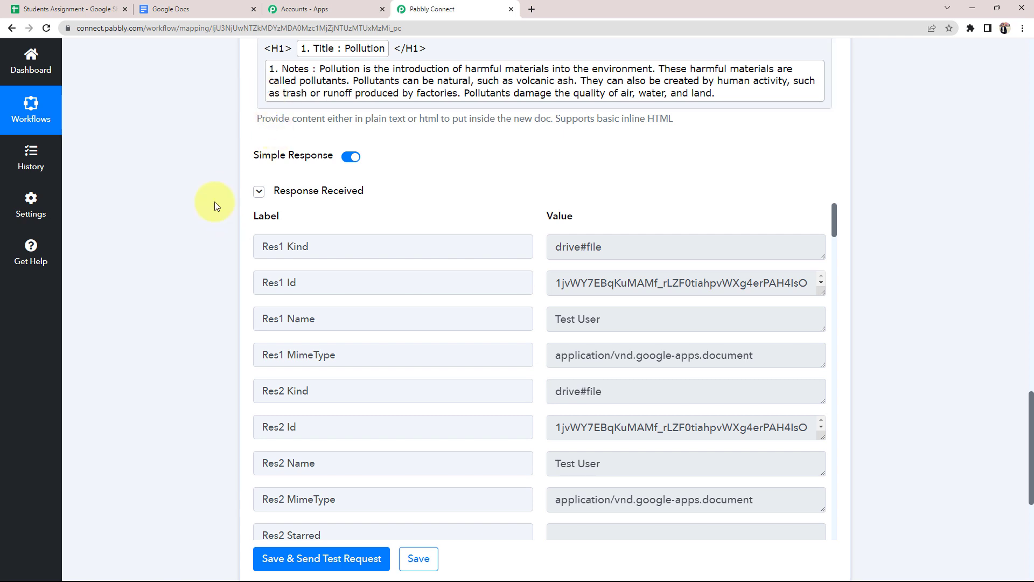
Step: Check the recent documents on the Docs home page against the Students Assignment sheet and open the Test User document
left_click(183, 5)
scroll(113, 425, "down", 2)
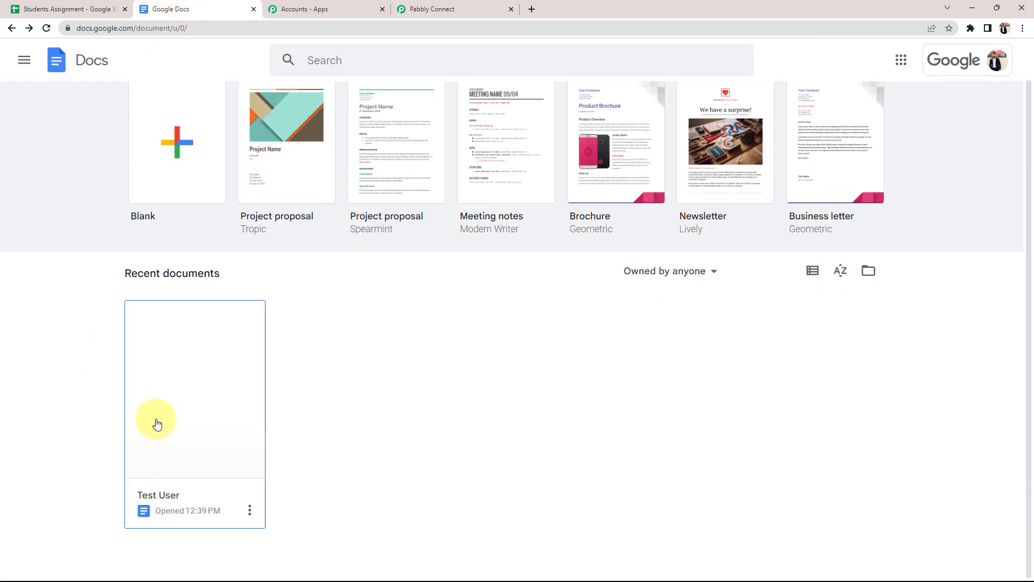
left_click(58, 3)
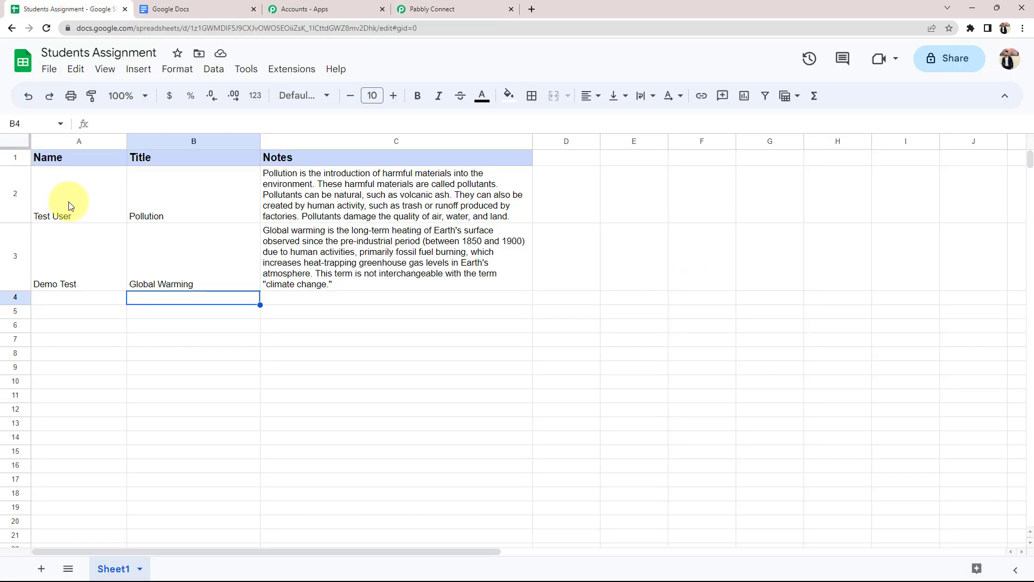
left_click(193, 7)
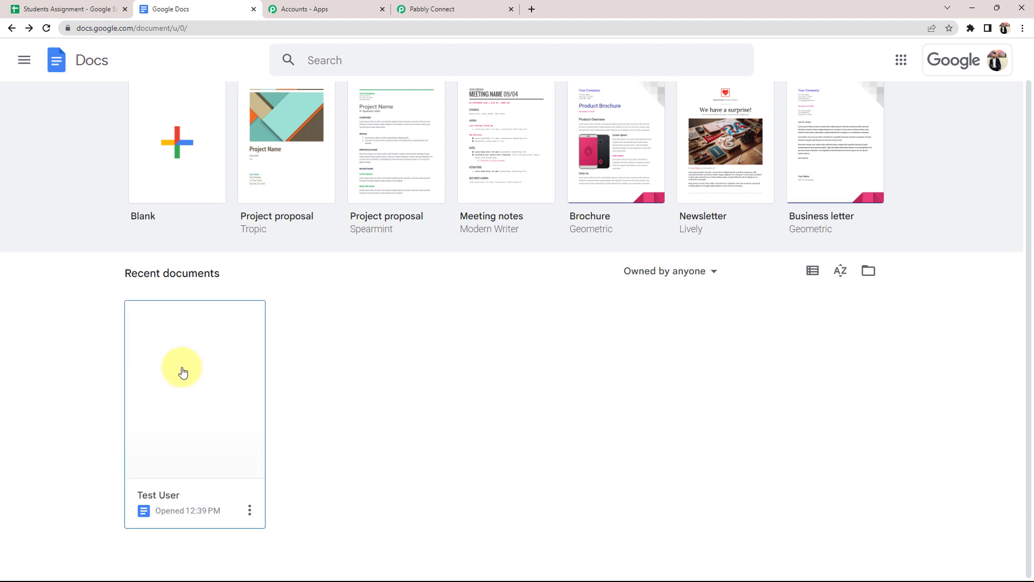
left_click(193, 393)
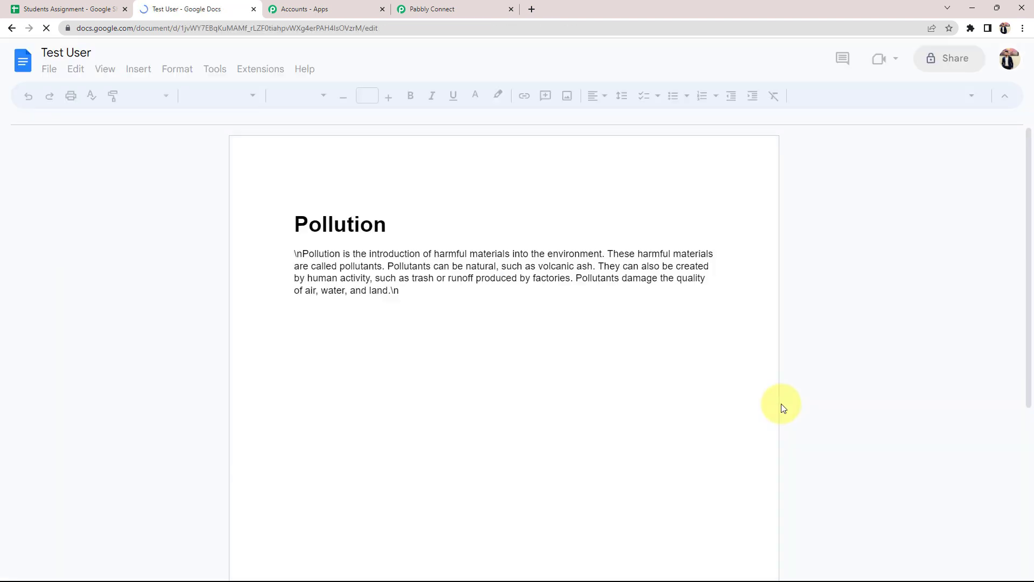
Step: Examine the Pollution heading and the notes paragraph in the created document, and return to the Pabbly Connect workflow
left_click(368, 342)
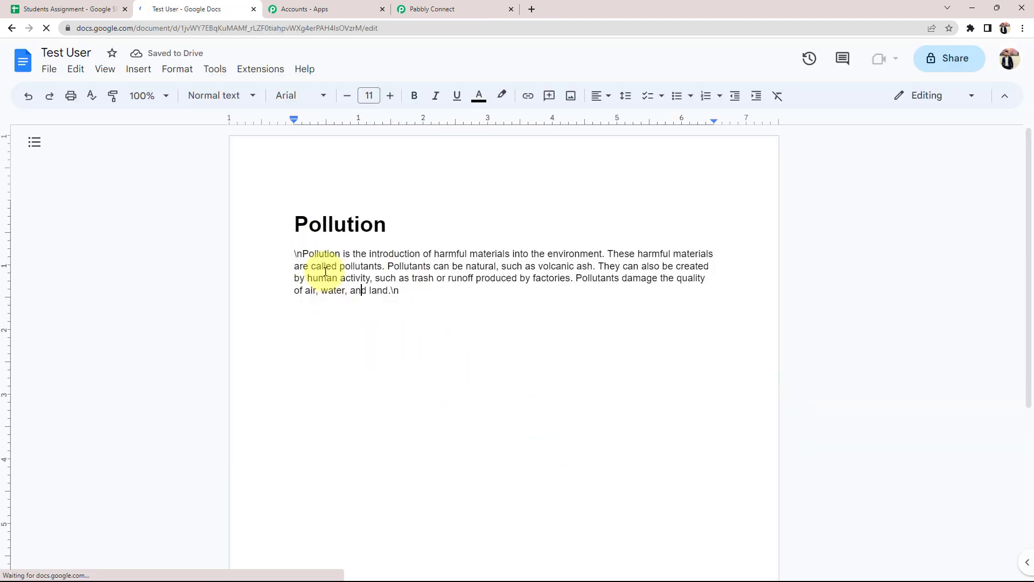
left_click_drag(294, 225, 411, 215)
left_click(411, 215)
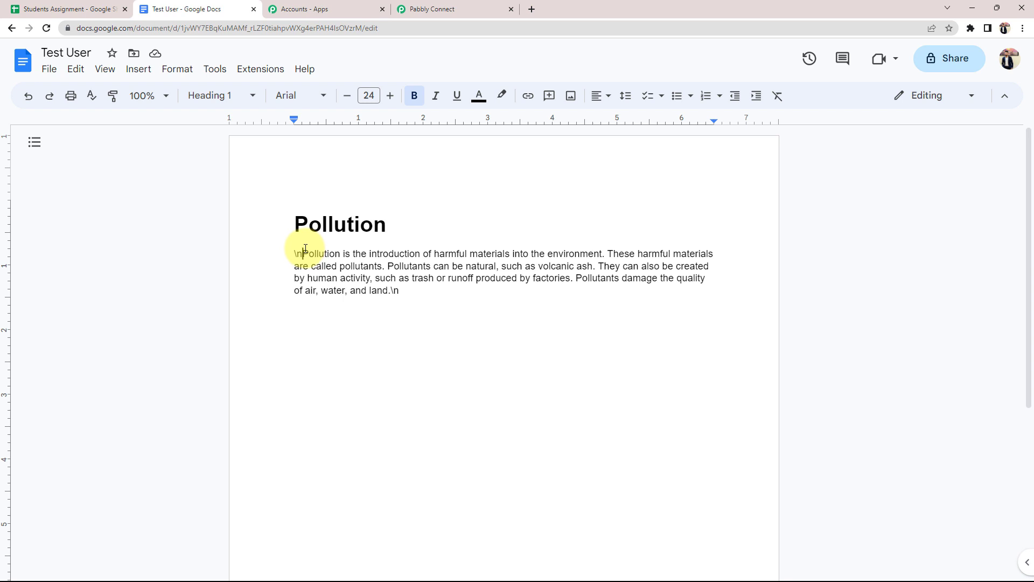
left_click_drag(305, 249, 400, 346)
left_click(415, 296)
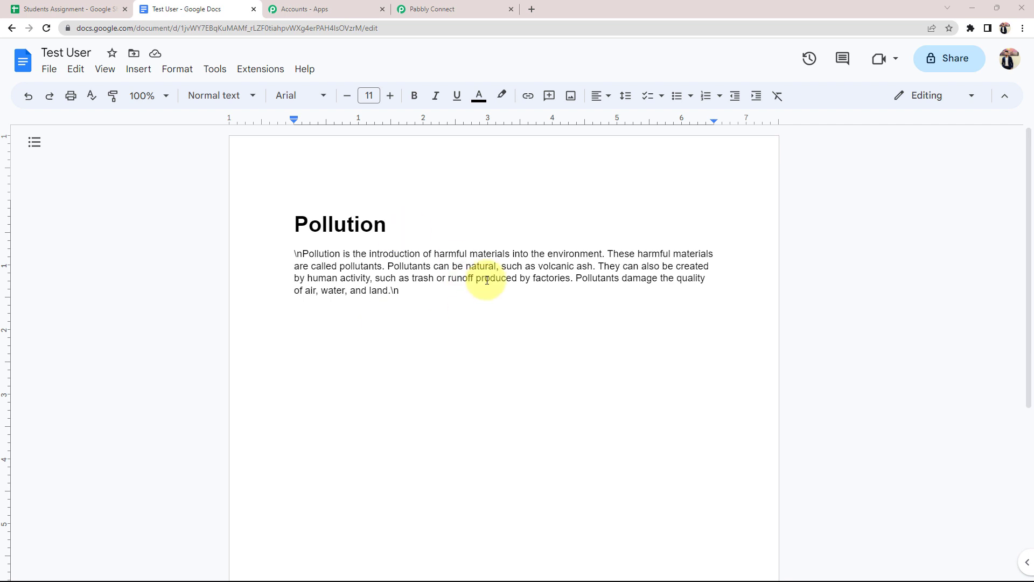
left_click(421, 8)
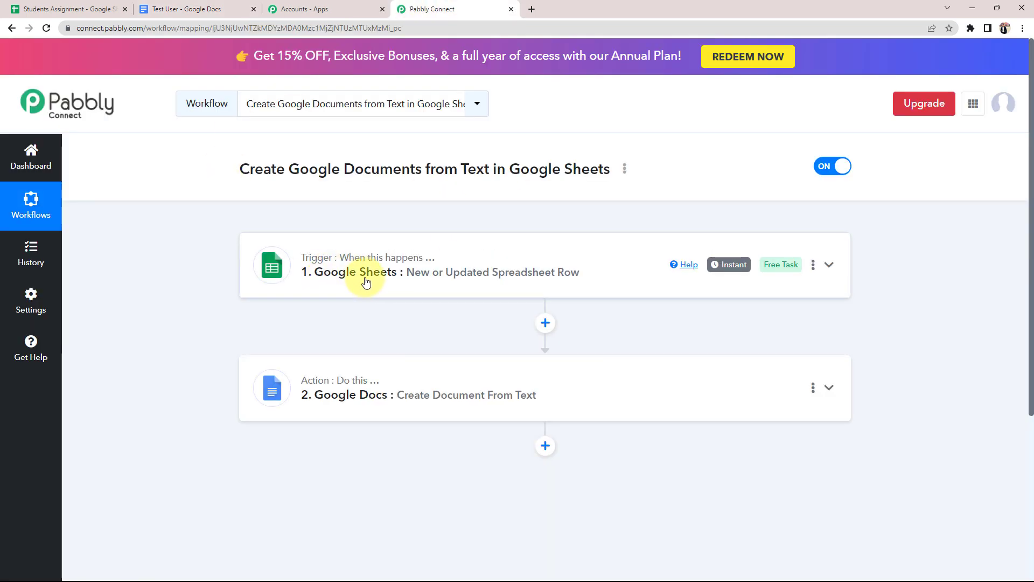